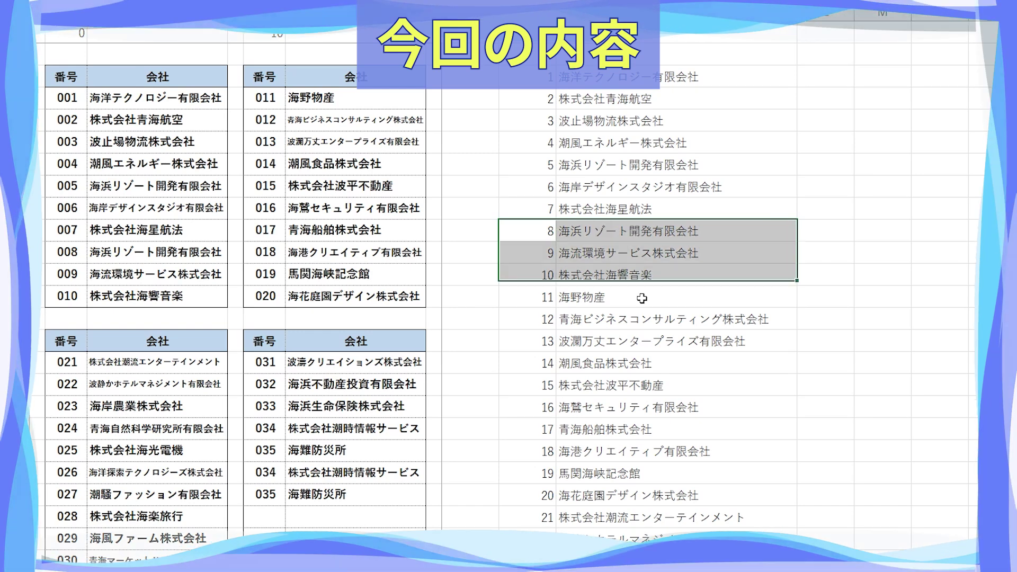
Insert five blank cells at list rows 8–12, shifting the existing entries down
right_click(631, 261)
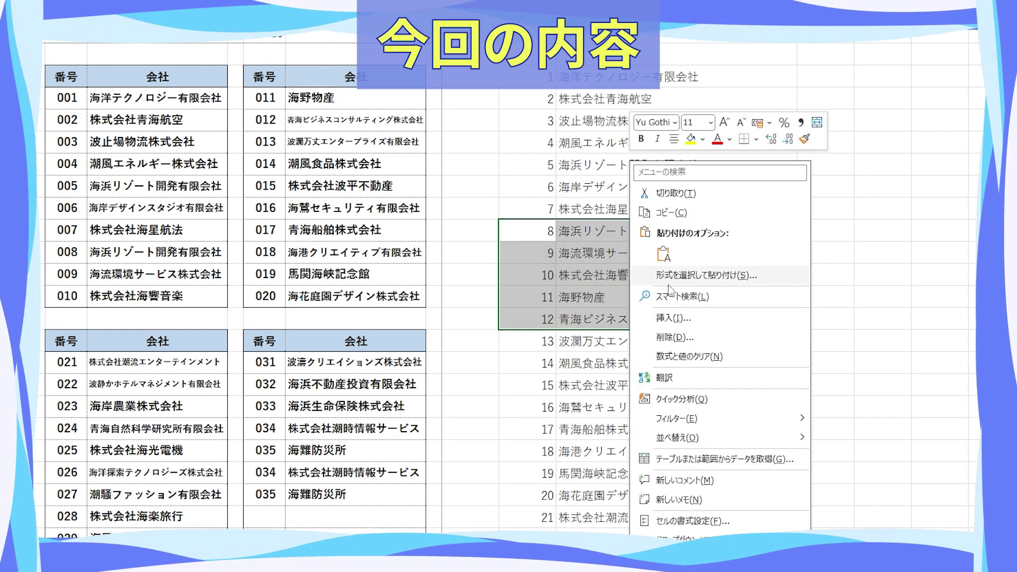
left_click(672, 318)
left_click(670, 326)
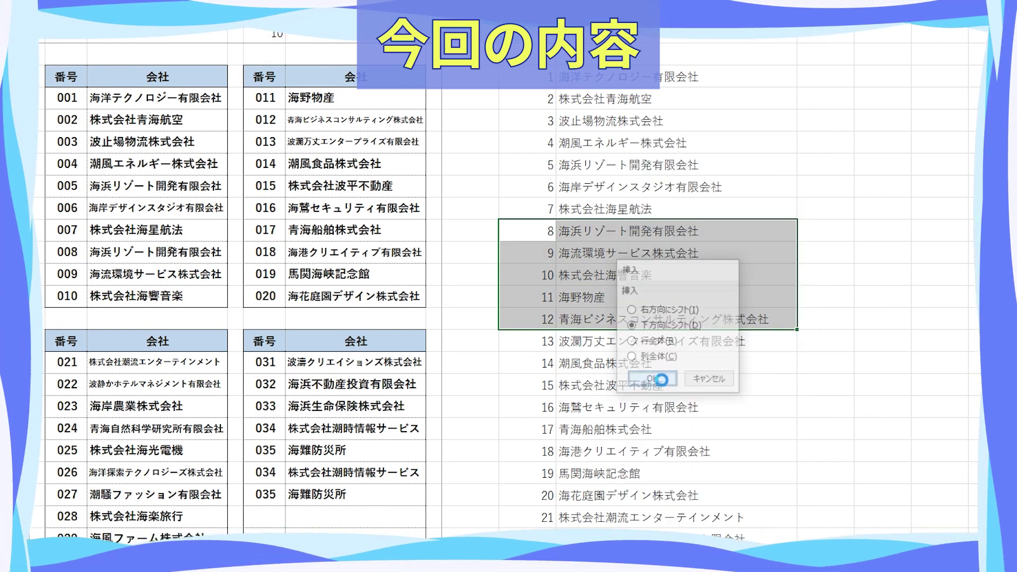
left_click(652, 380)
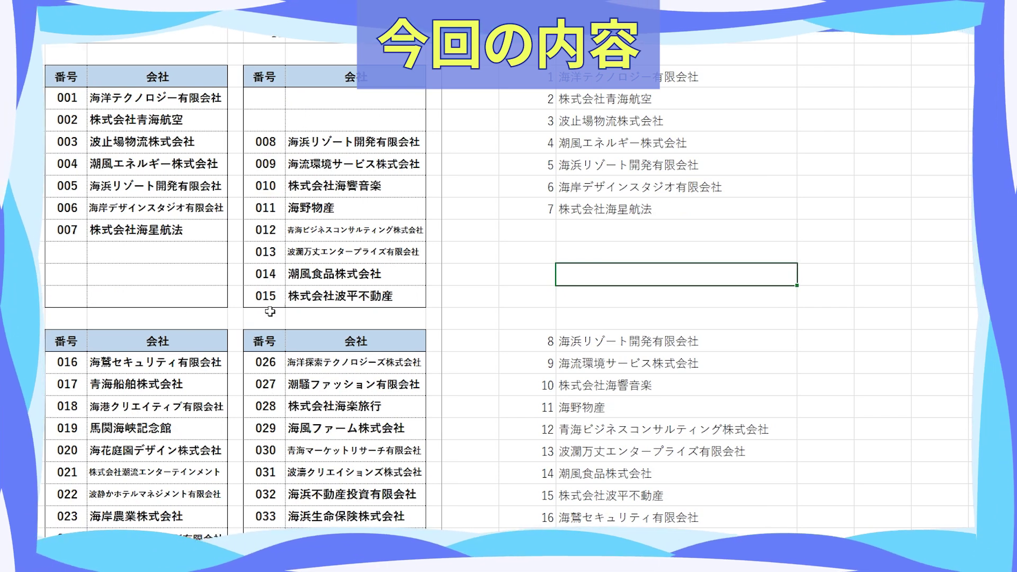
Select the list from entry 1 through the blanks and delete those cells, shifting up
left_click(653, 76)
left_click_drag(653, 76, 656, 317)
right_click(652, 122)
left_click(700, 303)
left_click(651, 312)
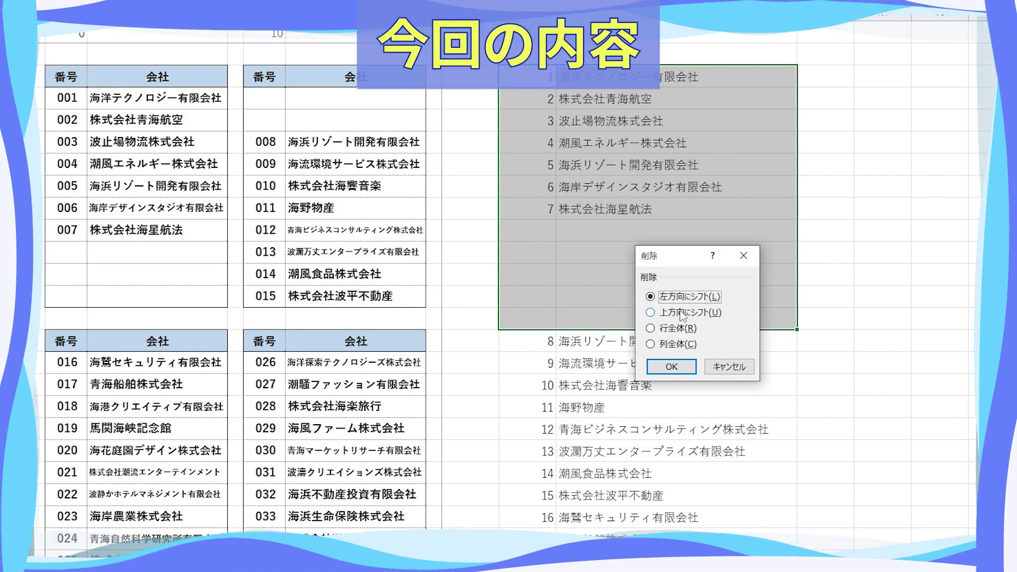
left_click(670, 364)
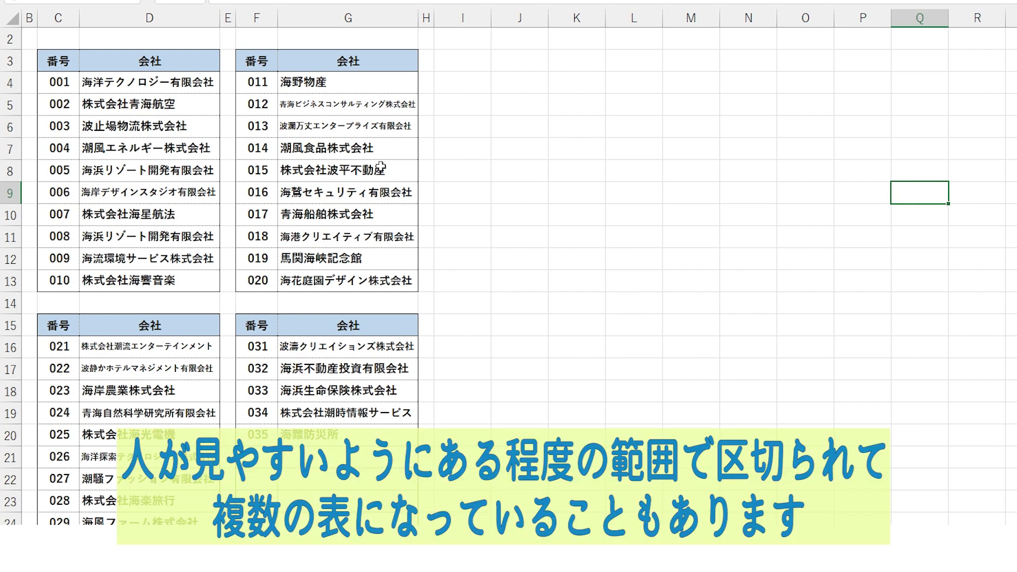
left_click_drag(141, 80, 148, 280)
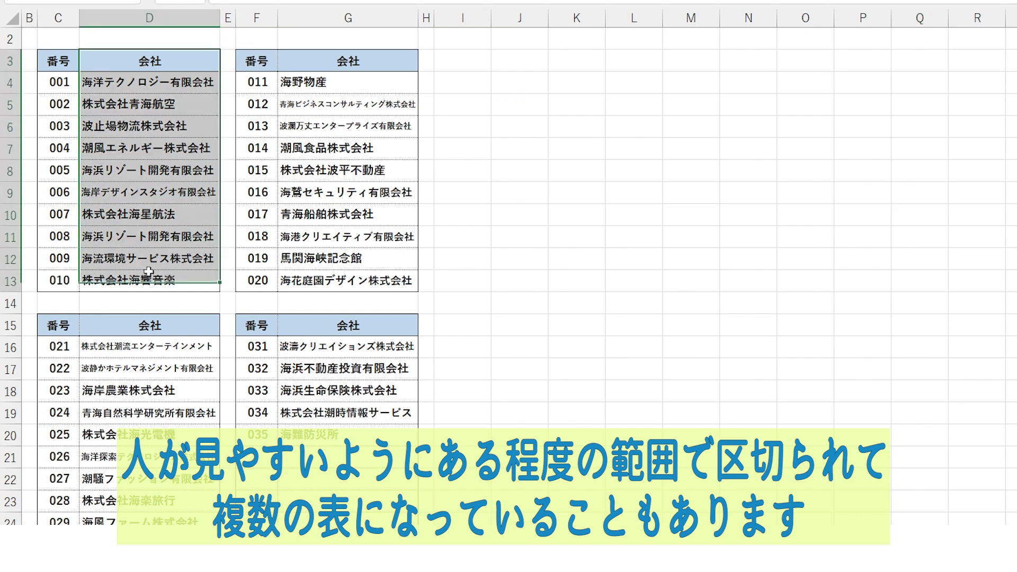
left_click_drag(329, 82, 329, 281)
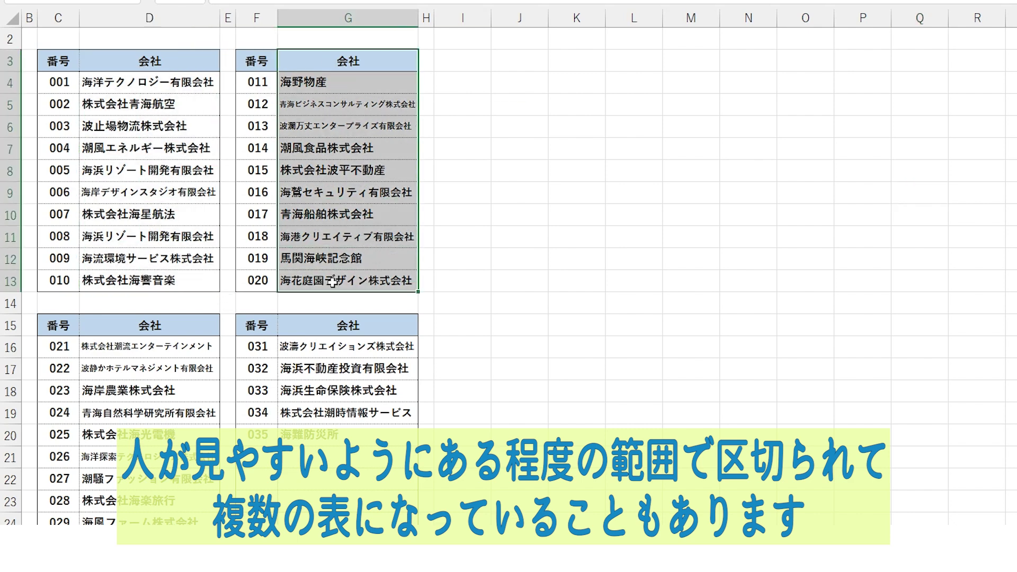
left_click(254, 225)
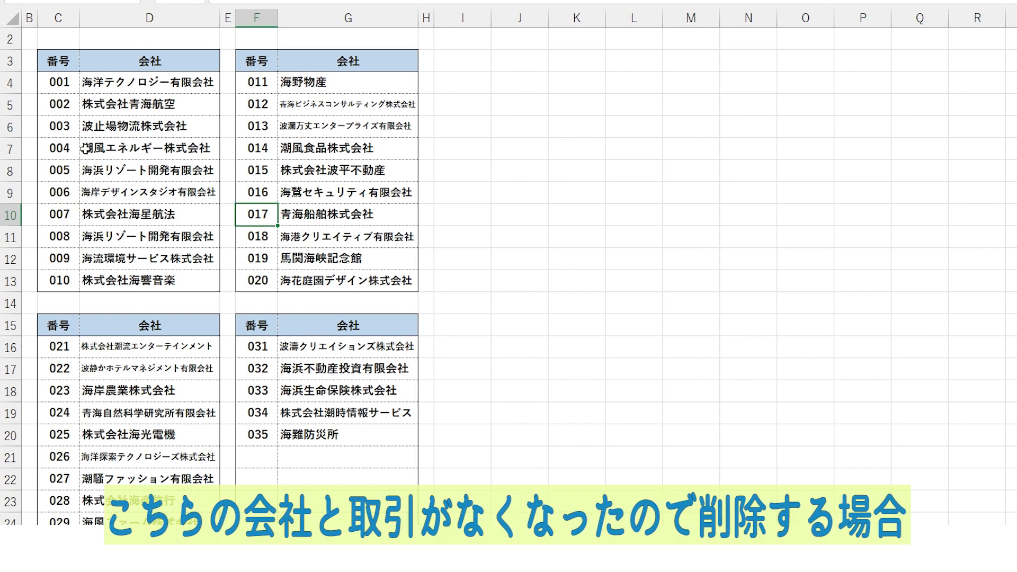
Clear entry 004's number and company in C7:D7, then select entries 005–010
left_click(68, 148)
left_click_drag(68, 148, 157, 147)
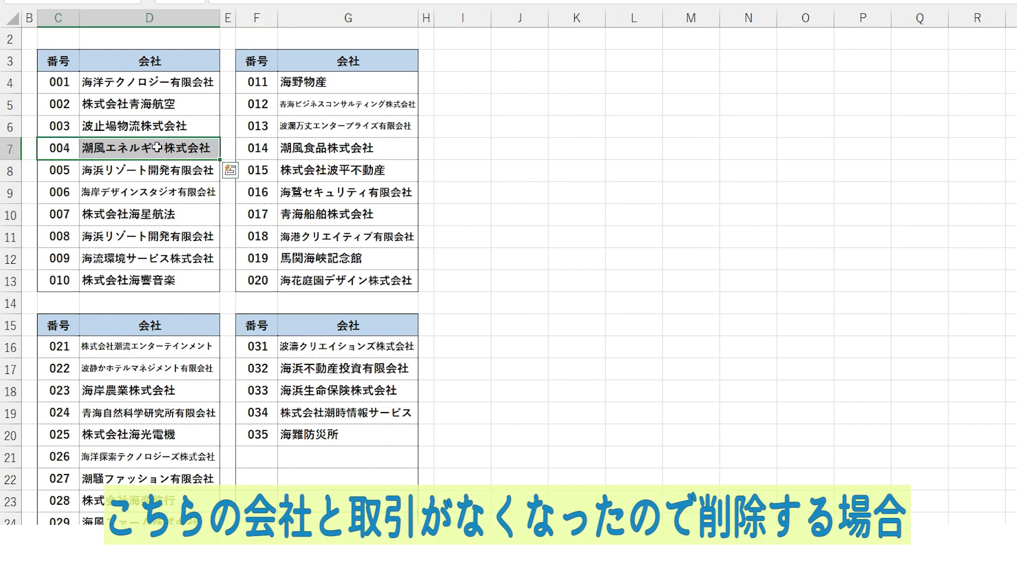
key("Delete")
left_click(340, 128)
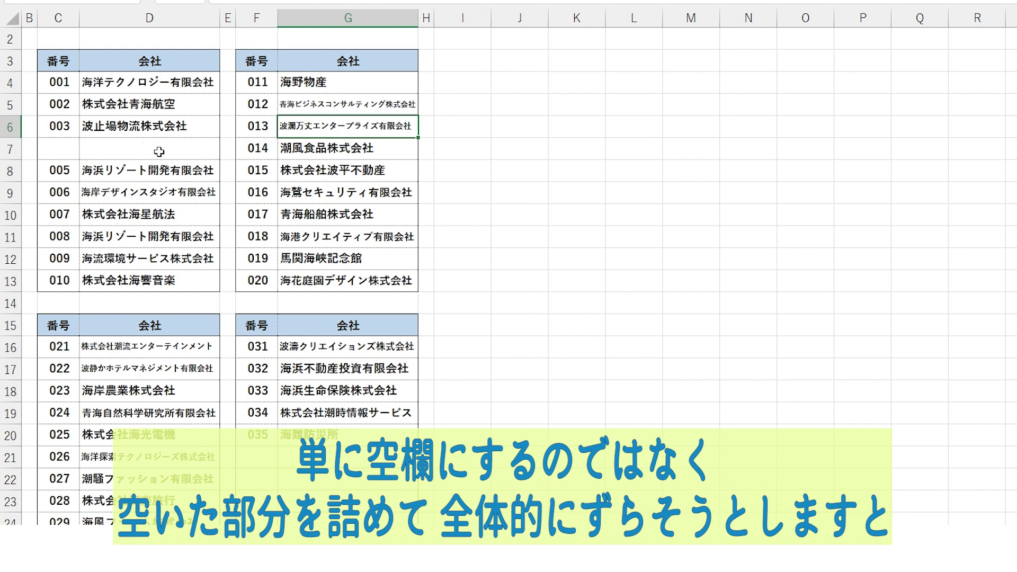
left_click_drag(53, 170, 157, 280)
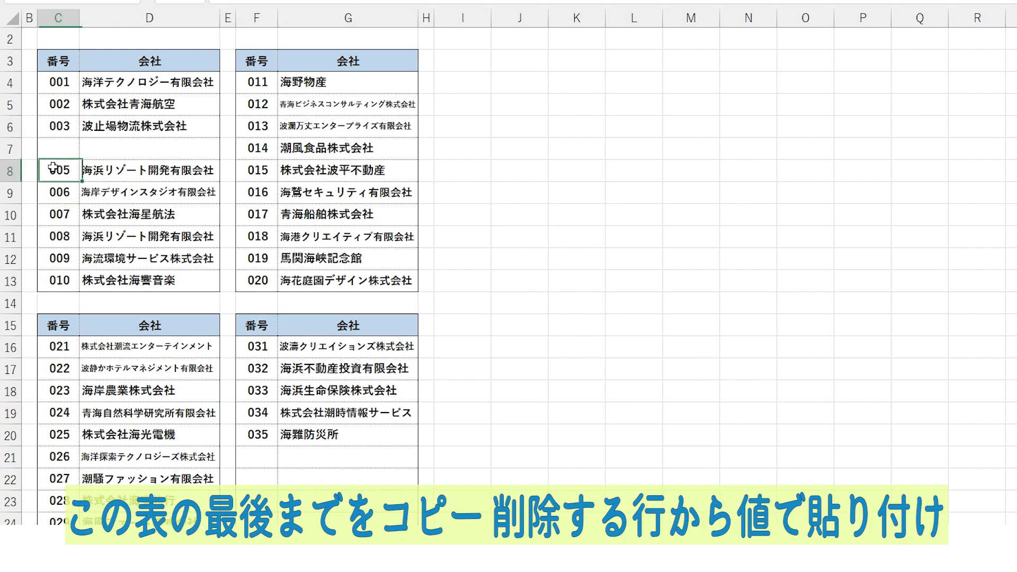
Paste entries 005–010 as values one row higher and carry 011 into the first table's row 13
right_click(157, 279)
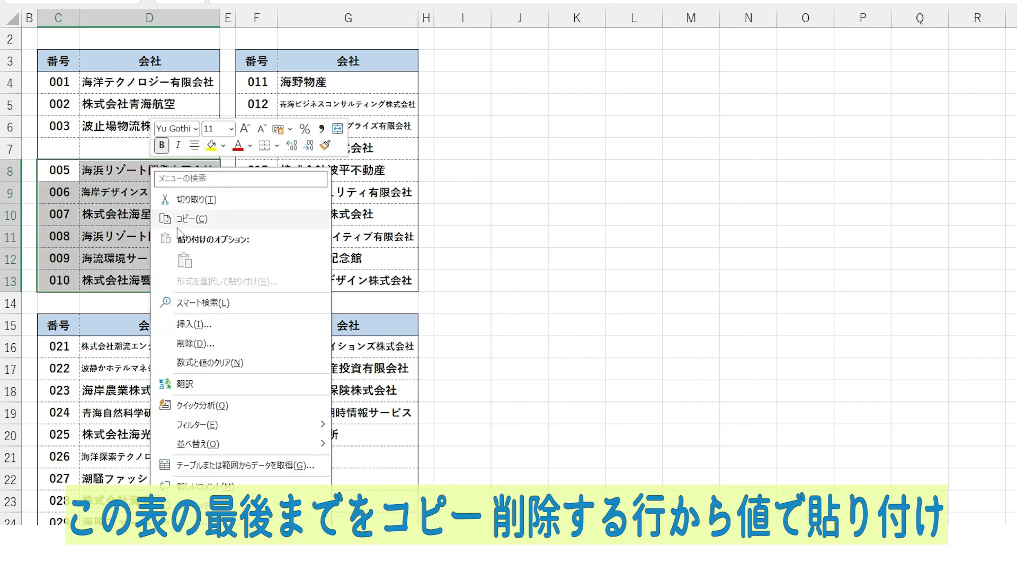
left_click(189, 223)
right_click(62, 149)
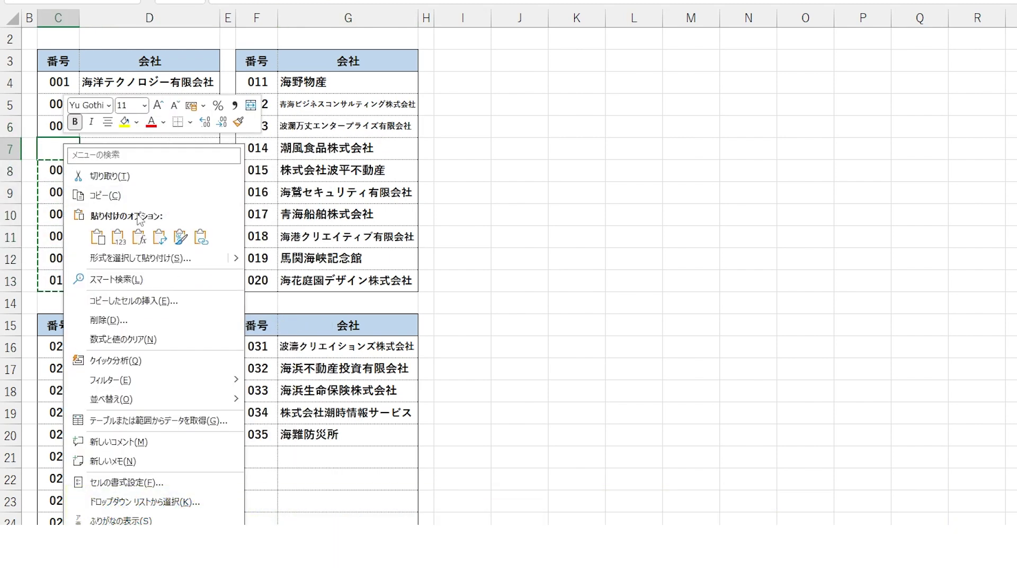
left_click(123, 240)
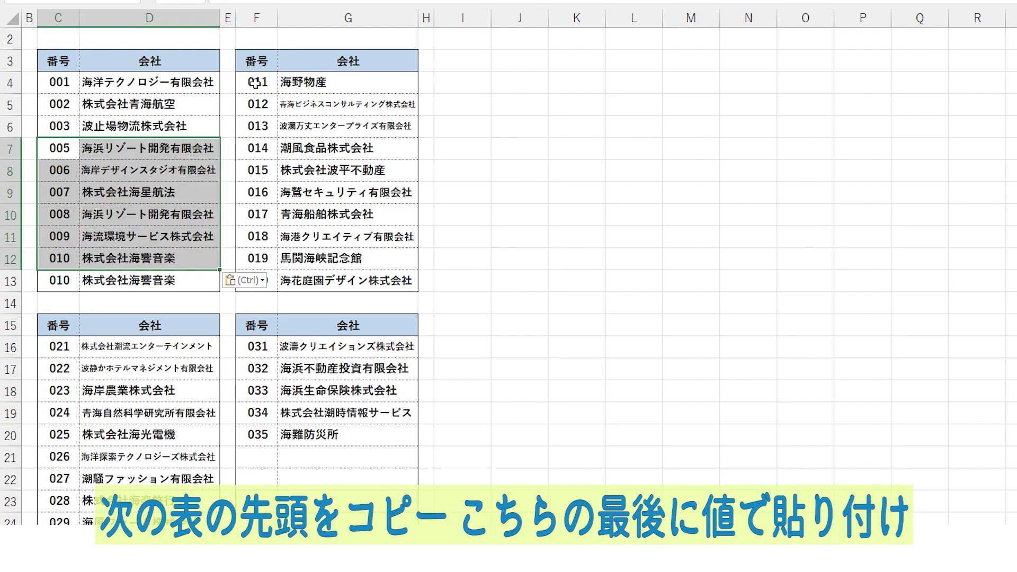
left_click_drag(255, 84, 334, 82)
right_click(334, 82)
left_click(372, 133)
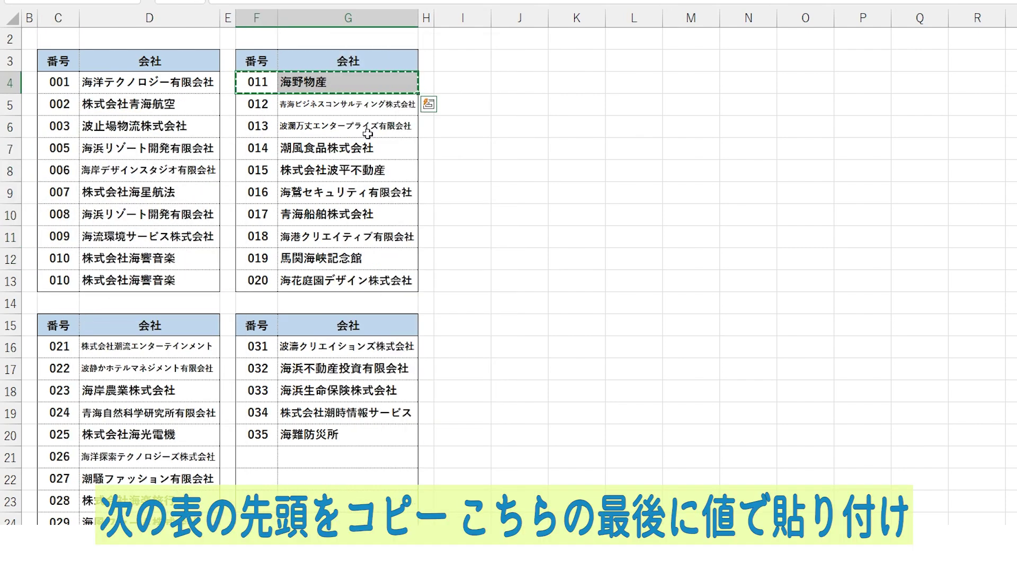
left_click(55, 280)
right_click(57, 281)
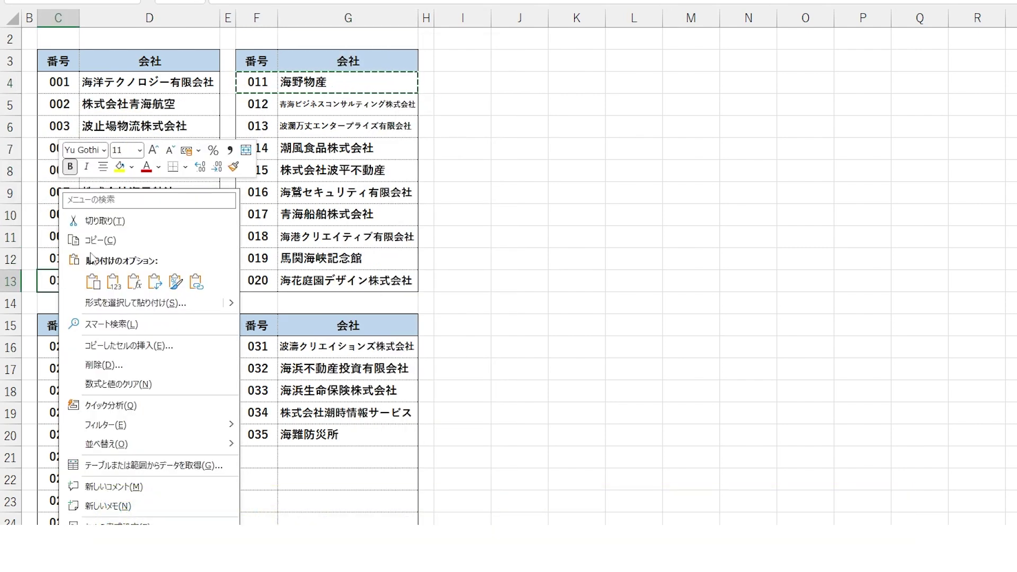
left_click(113, 282)
Paste entries 012–020 as values one row up and carry 021 into the second table's last row
mouse_move(258, 104)
left_mouse_down()
mouse_move(329, 238)
mouse_move(329, 280)
left_mouse_up()
right_click(326, 161)
left_click(374, 222)
left_click(258, 85)
right_click(258, 85)
left_click(313, 171)
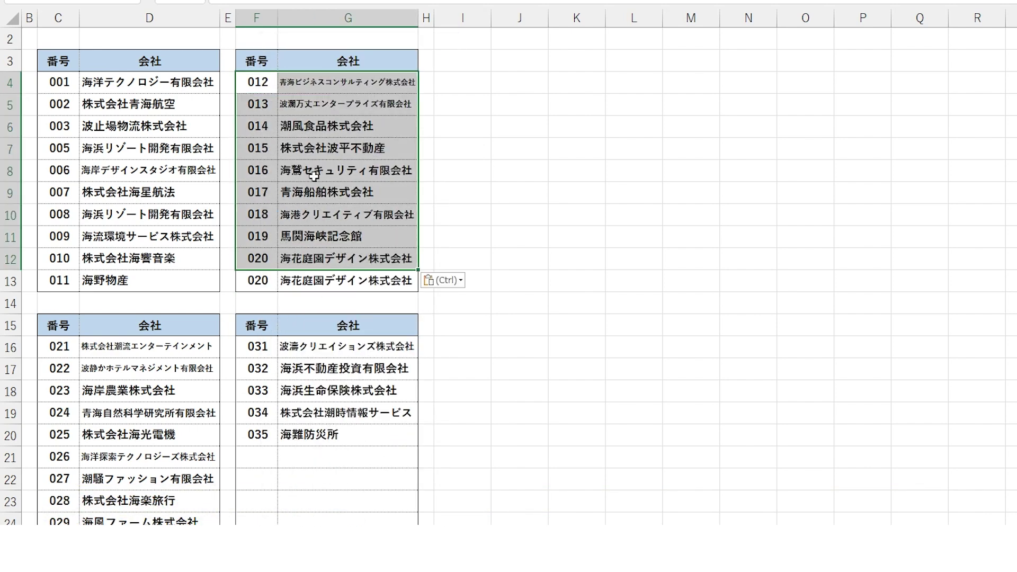
mouse_move(56, 347)
left_mouse_down()
mouse_move(106, 348)
mouse_move(159, 522)
left_mouse_up()
key("ctrl+c")
right_click(254, 280)
left_click(309, 281)
Shift the third table's entries up one row and copy entry 031 from the fourth table
key("ctrl+c")
right_click(68, 349)
left_click(132, 281)
left_click_drag(258, 347, 344, 347)
right_click(283, 350)
left_click(317, 183)
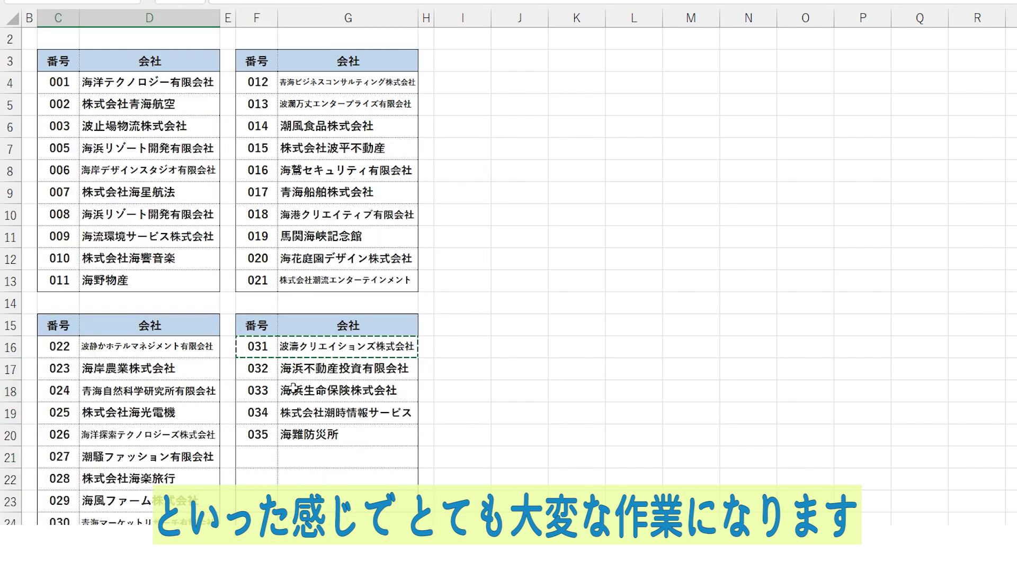
Paste entries 032–035 as values one row up and clear the leftover duplicate 035 row
left_click_drag(283, 370, 345, 435)
right_click(394, 432)
key("ctrl+c")
right_click(270, 347)
left_click(318, 286)
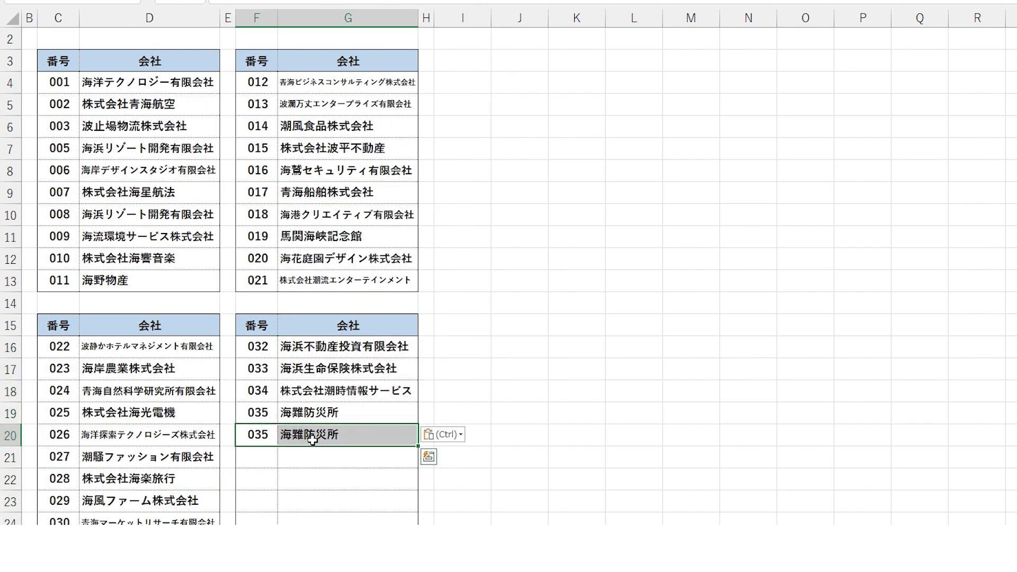
key("Delete")
left_click(504, 311)
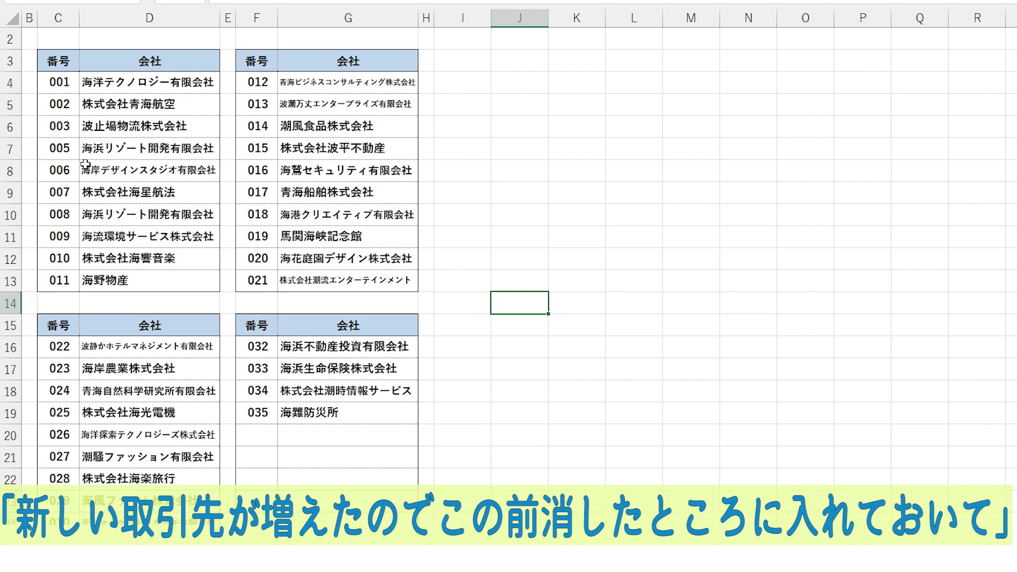
Delete list entry 4 潮風エネルギー株式会社 with shift-up, then highlight 012 and 011 at the tables' new edges
left_click_drag(59, 149, 166, 147)
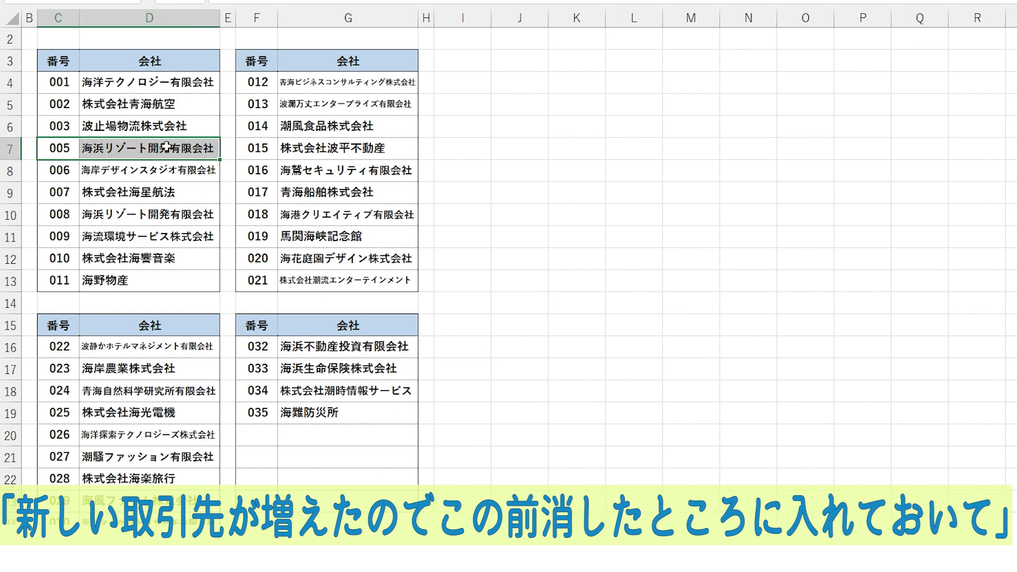
left_click(602, 146)
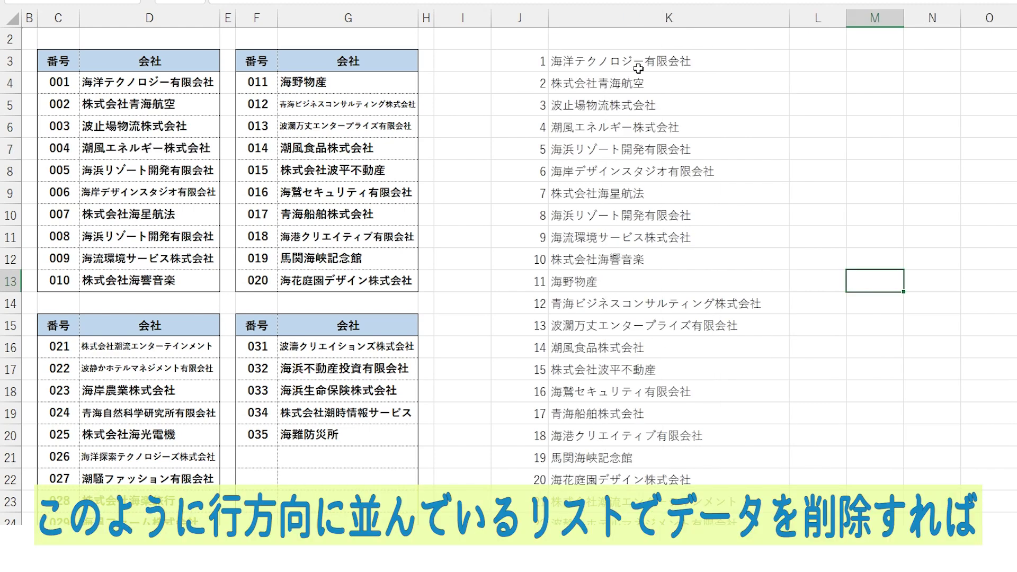
left_click_drag(527, 127, 652, 128)
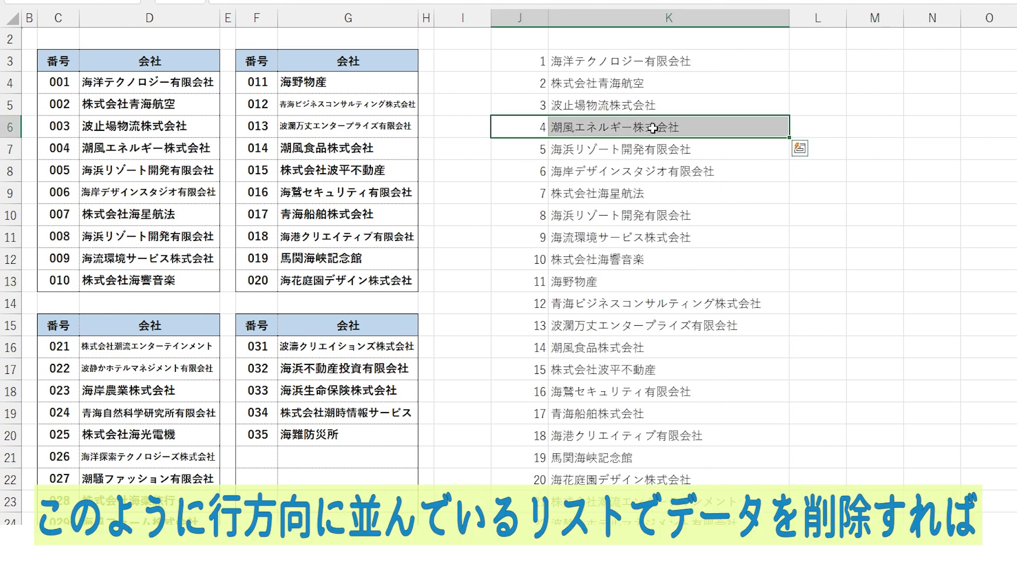
right_click(653, 129)
left_click(725, 305)
left_click(697, 321)
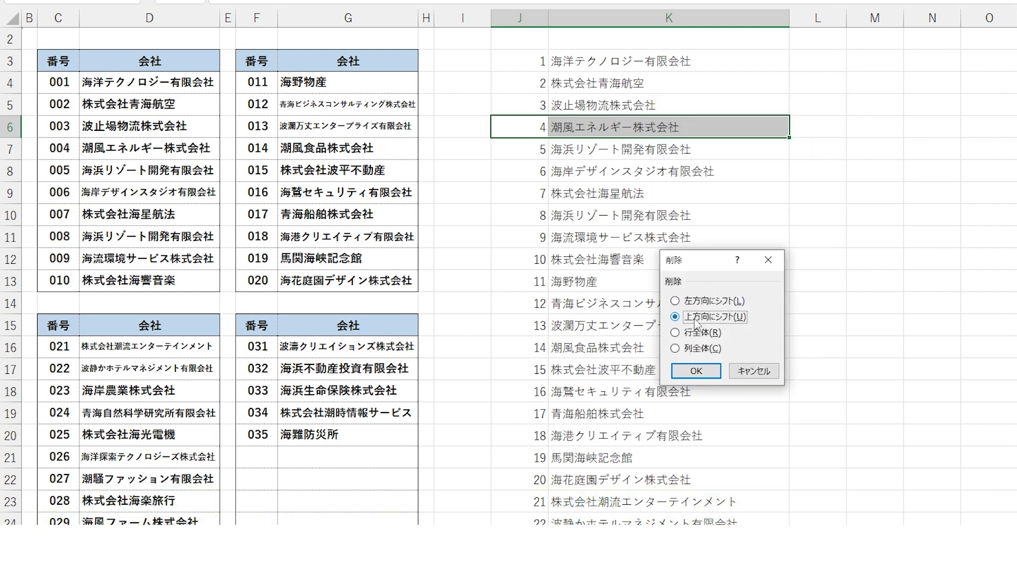
left_click(695, 365)
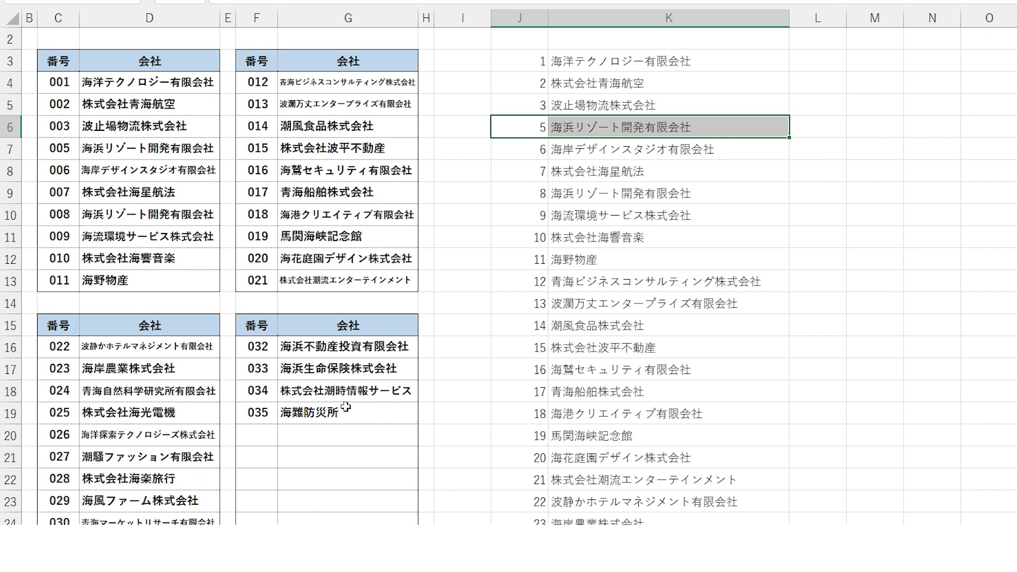
left_click_drag(255, 83, 325, 80)
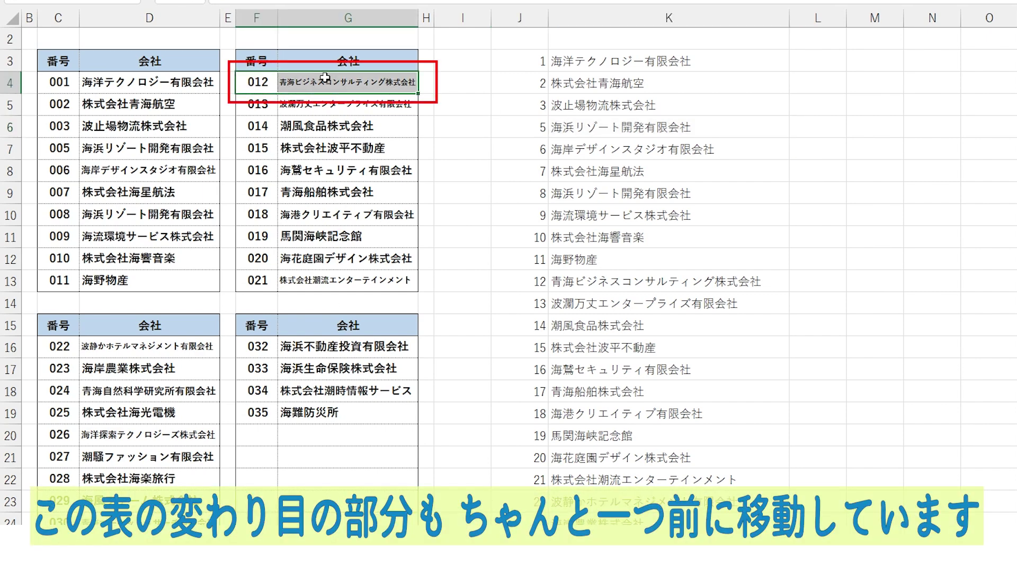
left_click_drag(59, 279, 127, 277)
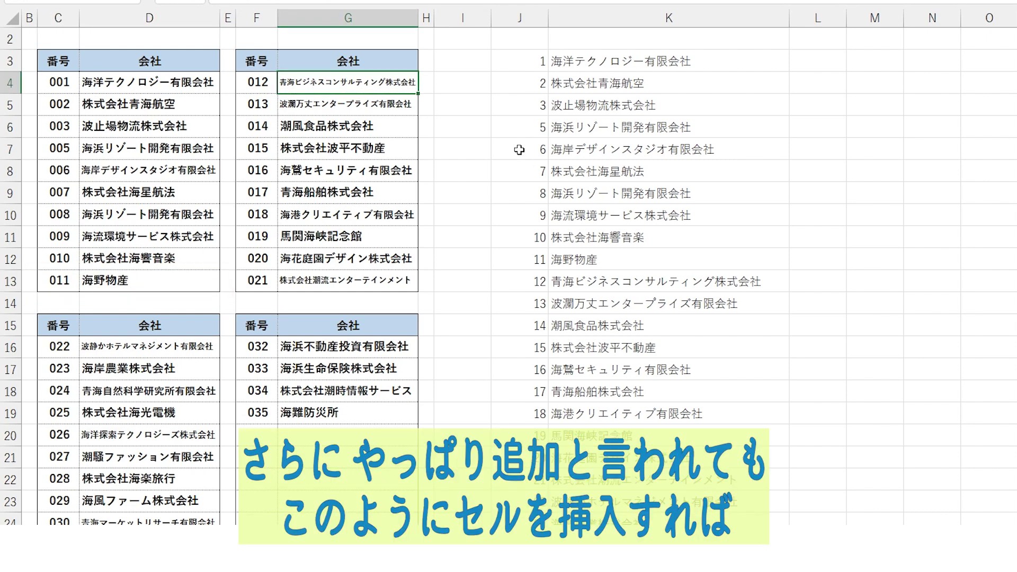
Insert a blank cell above list entry 6, shifting entries down, and check the new blank row 8
left_click_drag(522, 149, 644, 149)
right_click(646, 145)
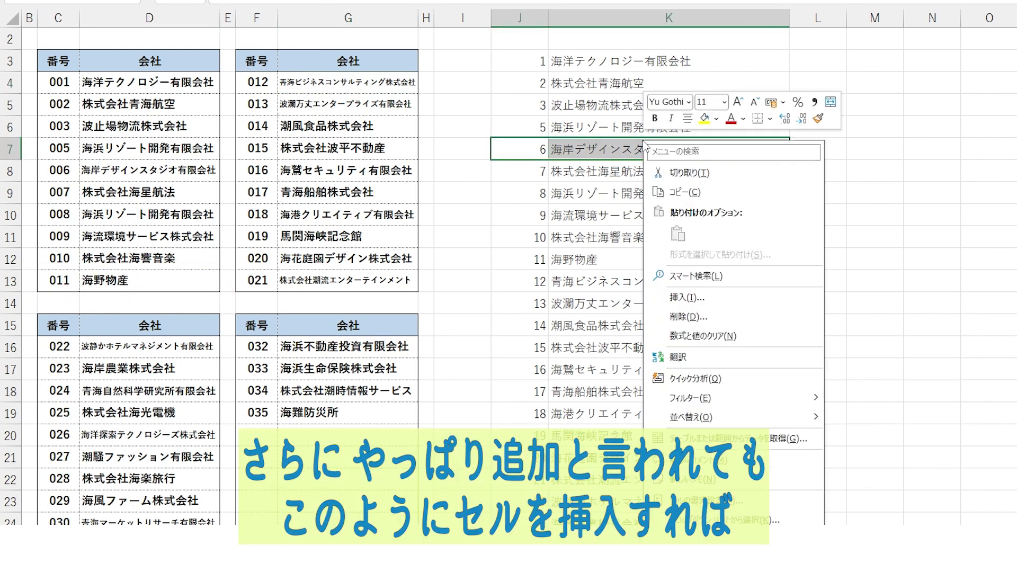
left_click(729, 298)
left_click(707, 312)
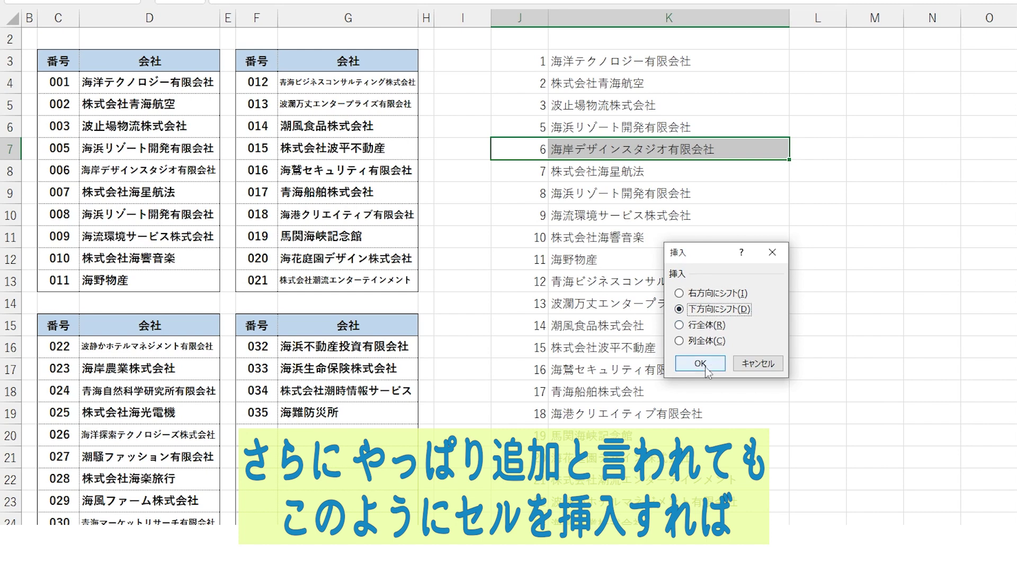
left_click(701, 363)
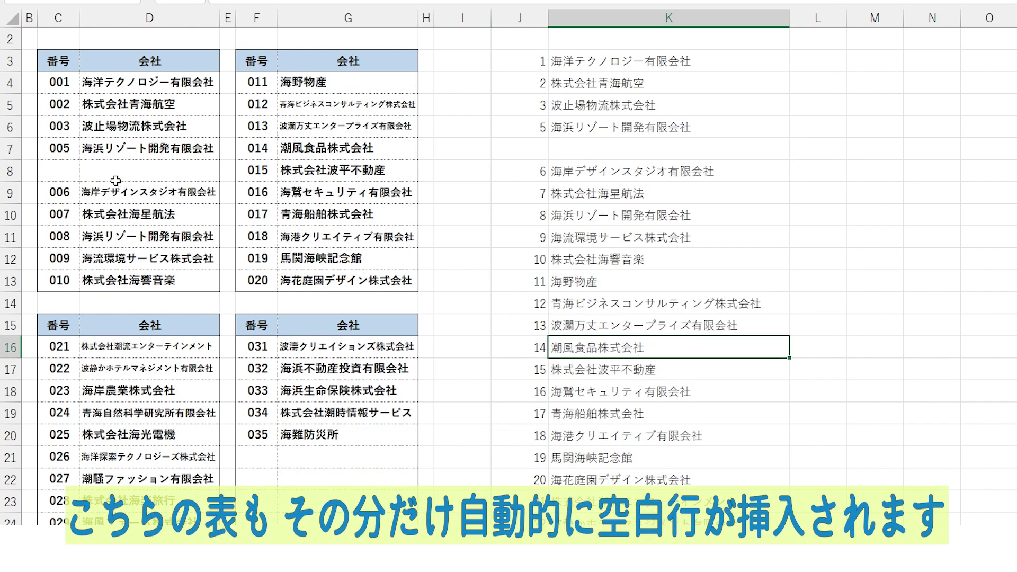
left_click_drag(48, 177, 185, 177)
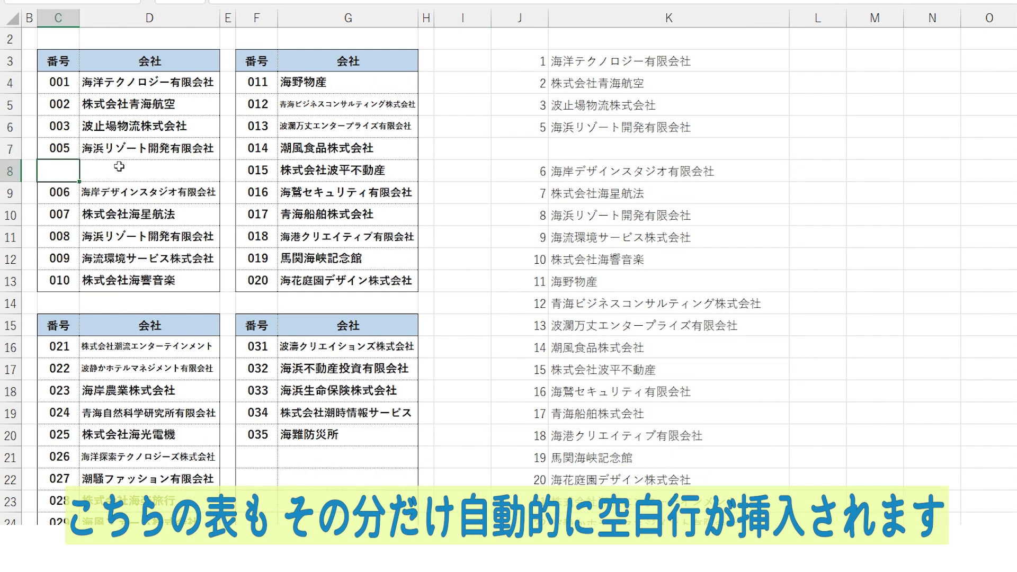
left_click(186, 176)
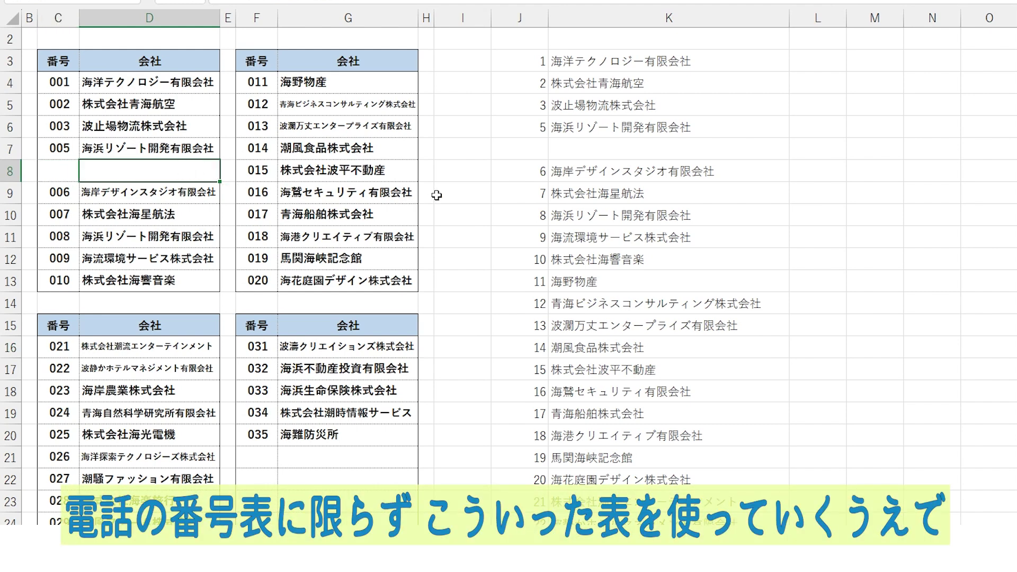
left_click(530, 140)
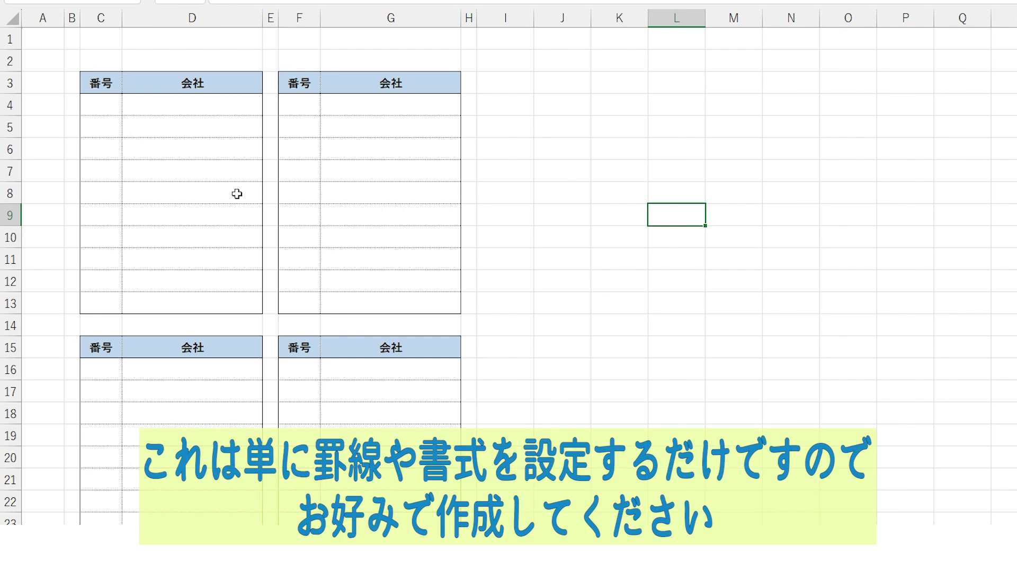
Show row 1 and column A stay free, and paste the company list into J3:K
left_click(12, 38)
left_click(29, 16)
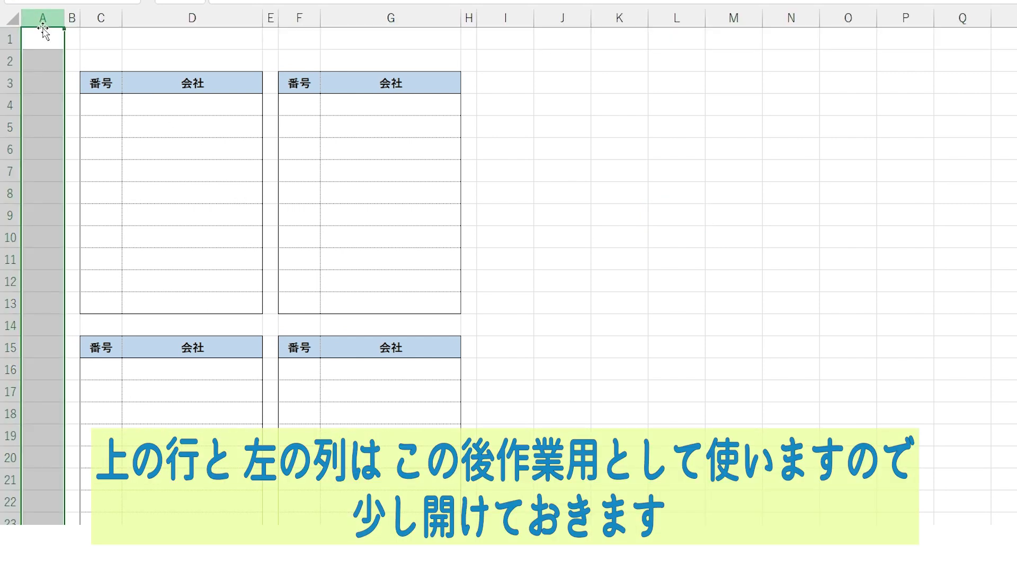
left_click(129, 53)
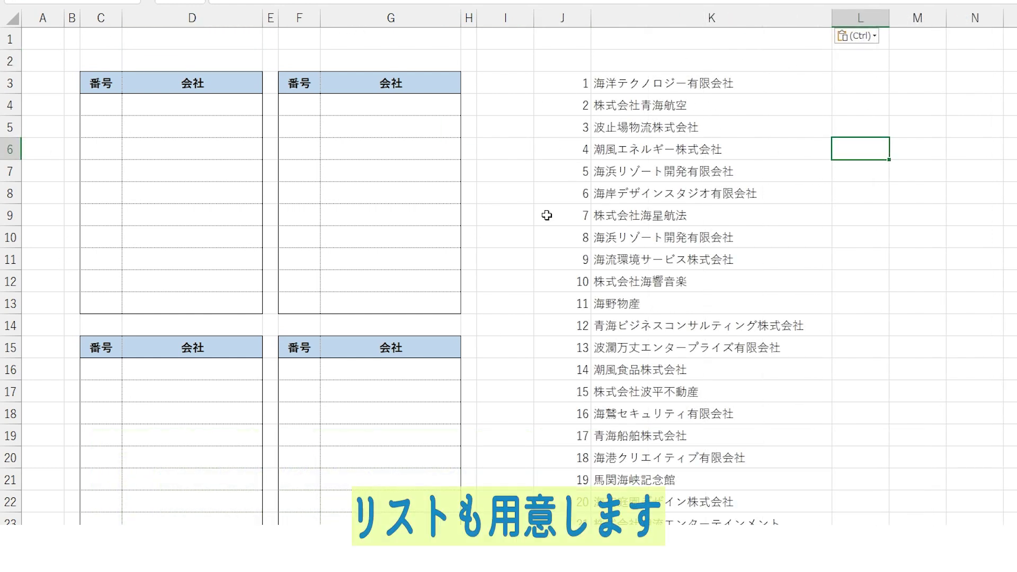
key("Escape")
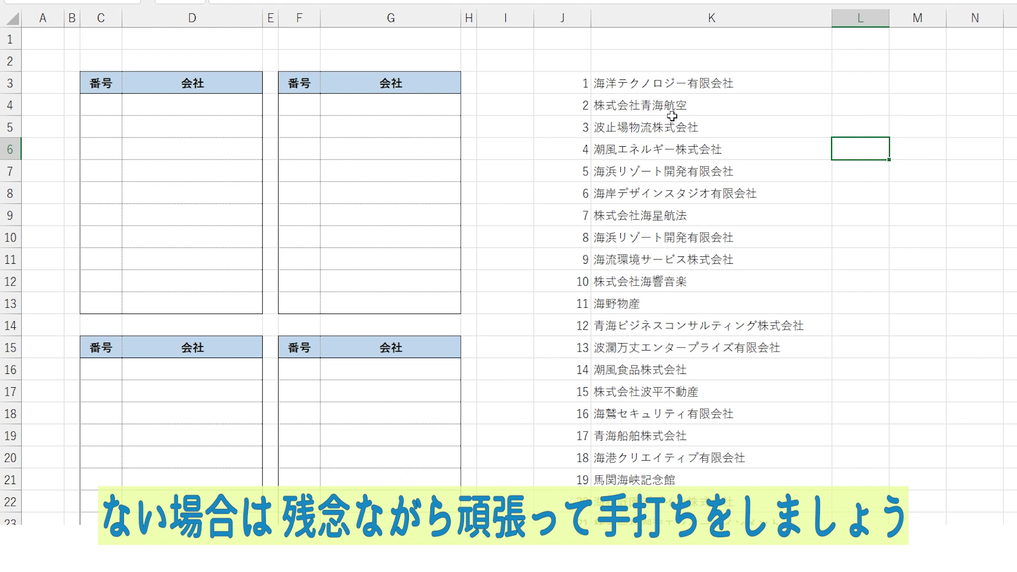
Check the paper size and set the page orientation on Page Layout
left_click(129, 44)
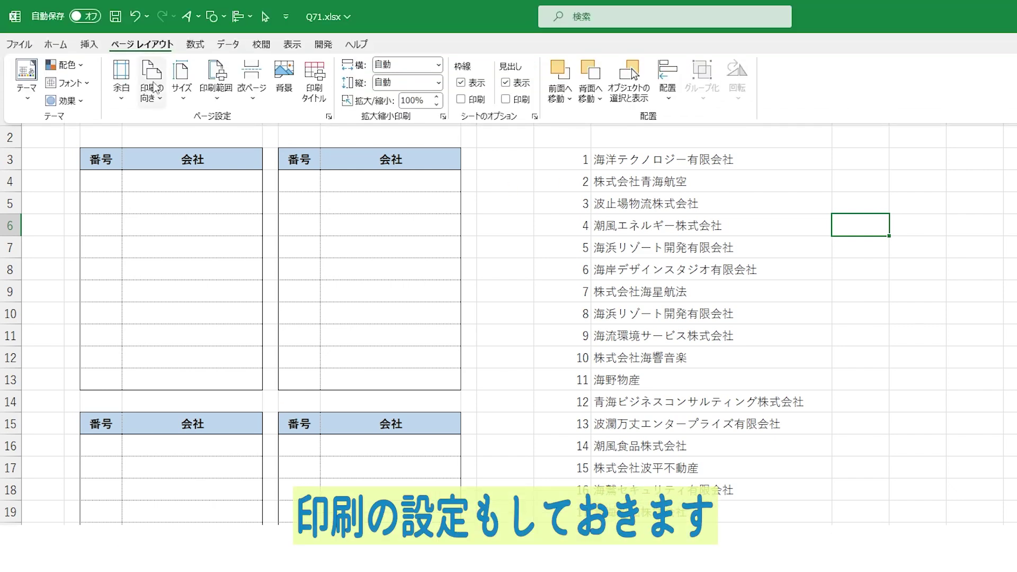
left_click(182, 85)
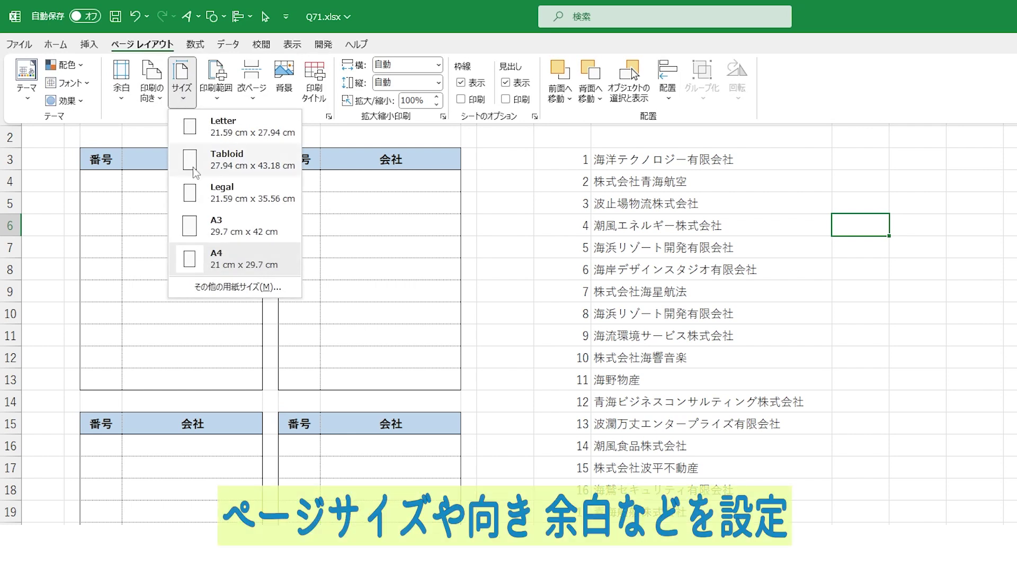
left_click(155, 94)
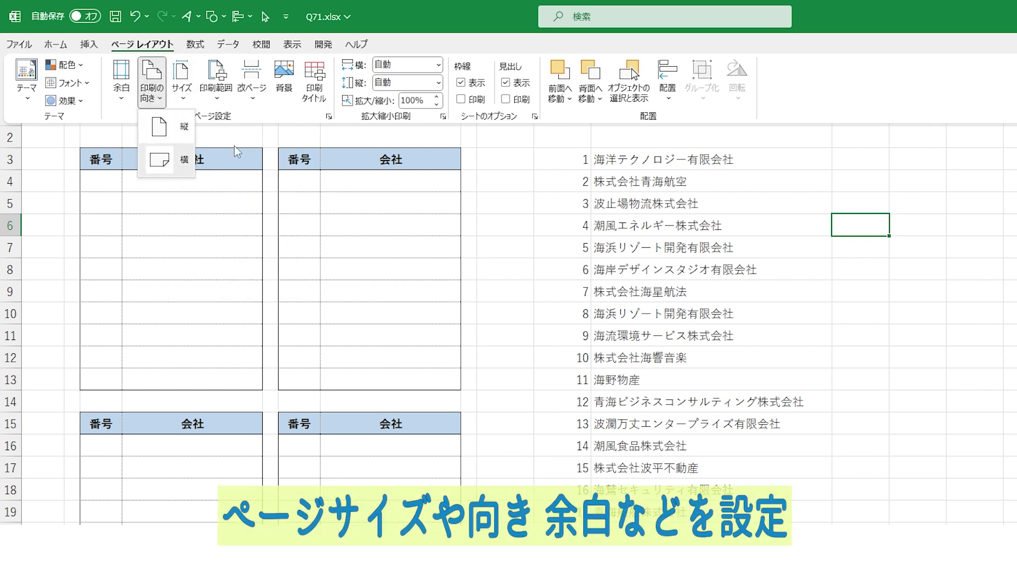
left_click(234, 227)
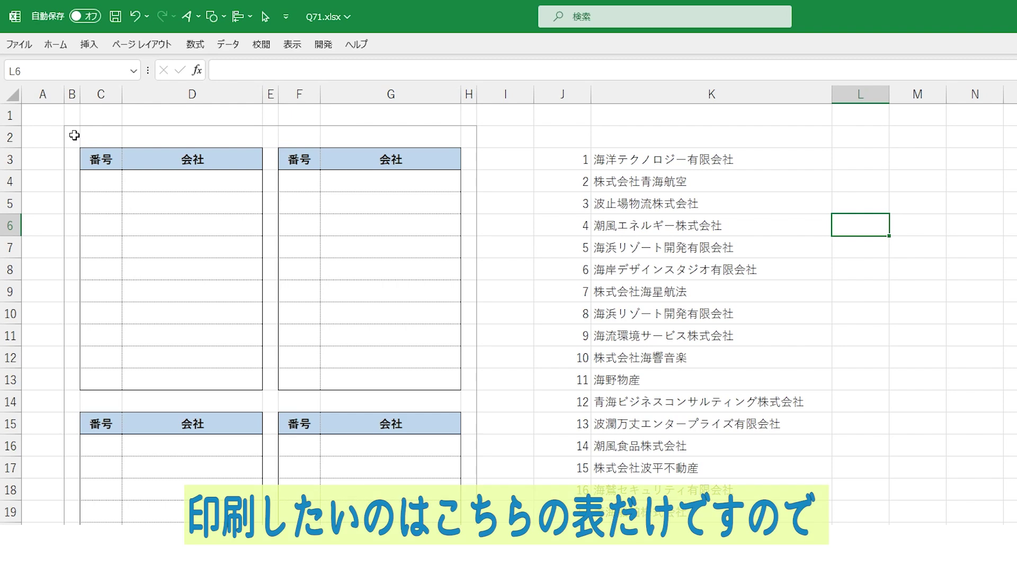
Set the four-table block B2:G25 as the print area and preview it, confirming row 1 and column A are excluded
left_click_drag(74, 136, 408, 530)
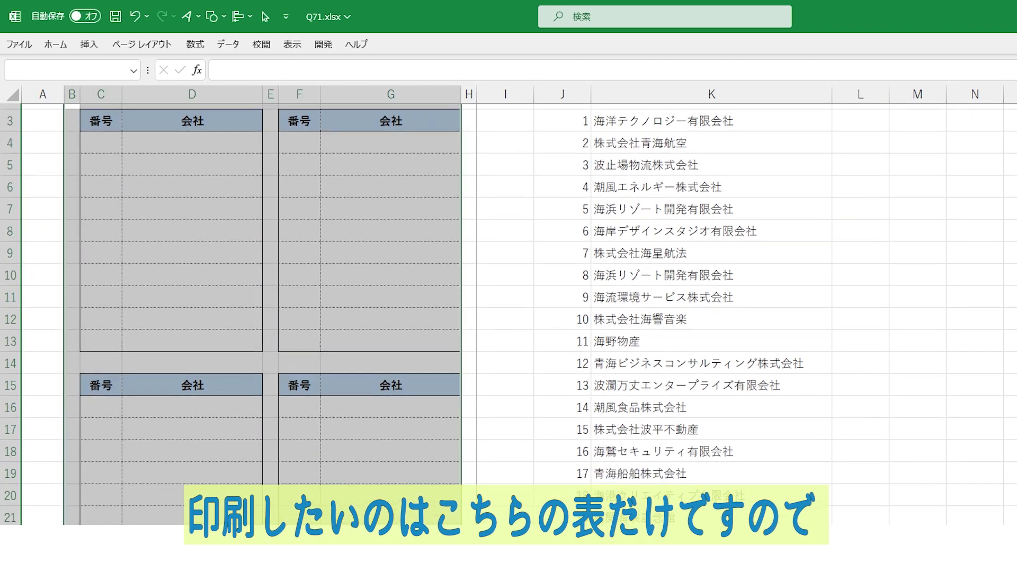
left_click(142, 44)
left_click(214, 91)
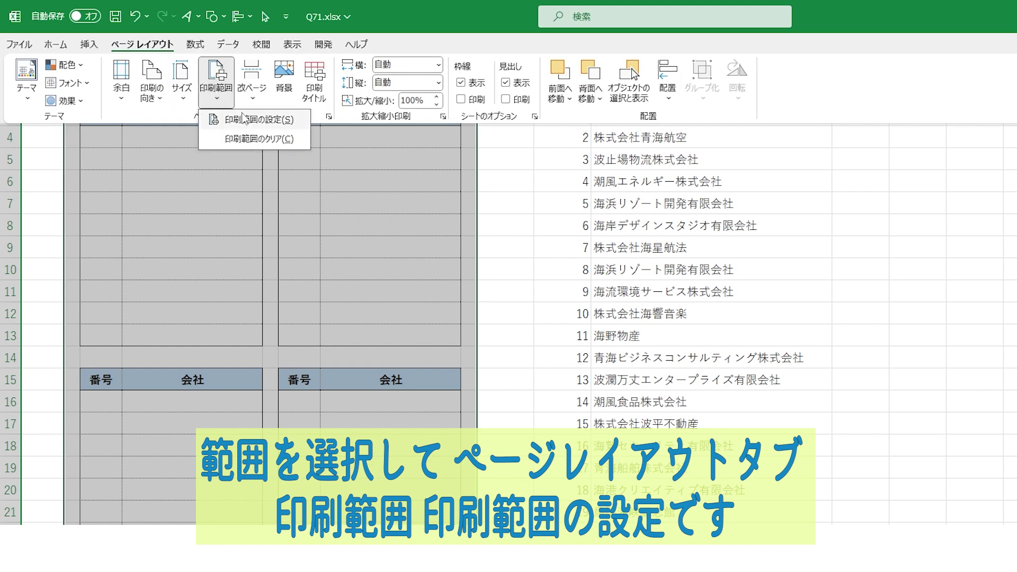
left_click(241, 116)
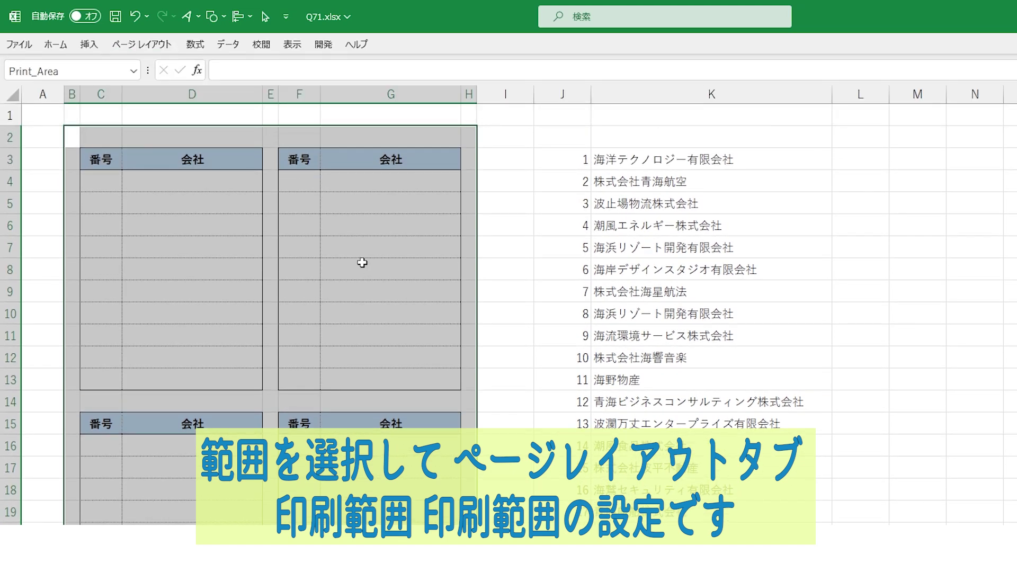
left_click(363, 265)
key("ctrl+p")
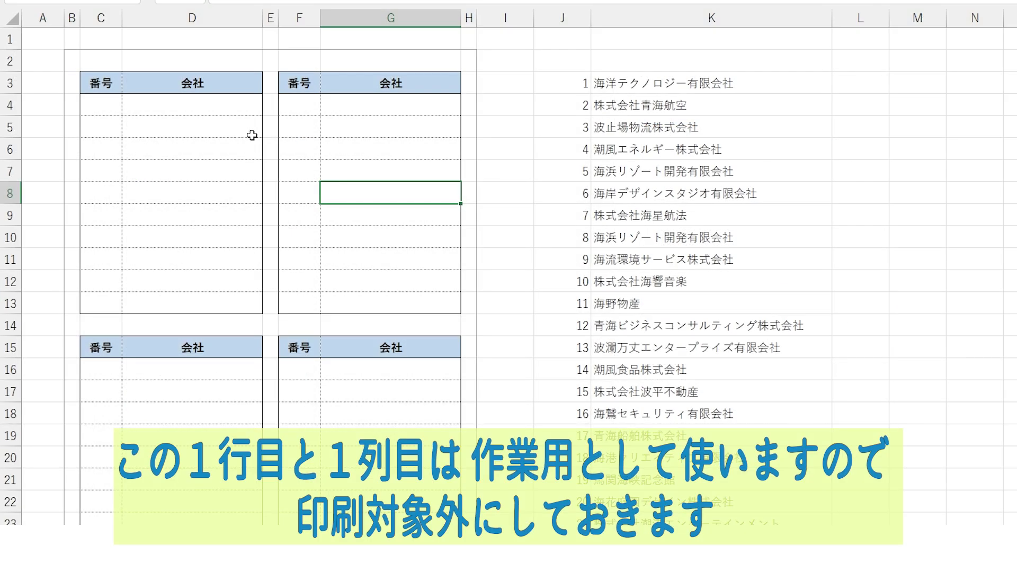
left_click(10, 39)
left_click(42, 18, "ctrl")
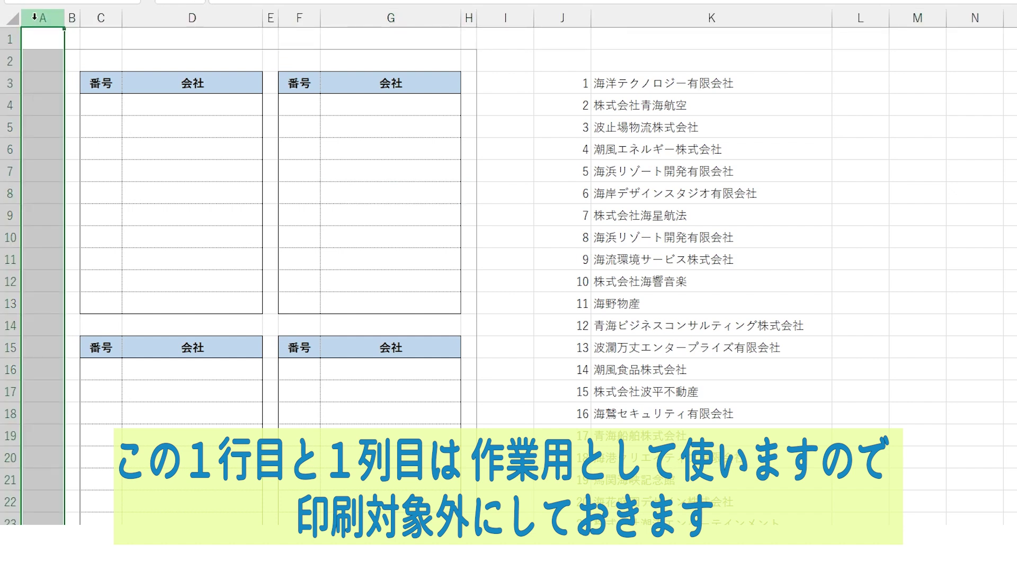
left_click(233, 181)
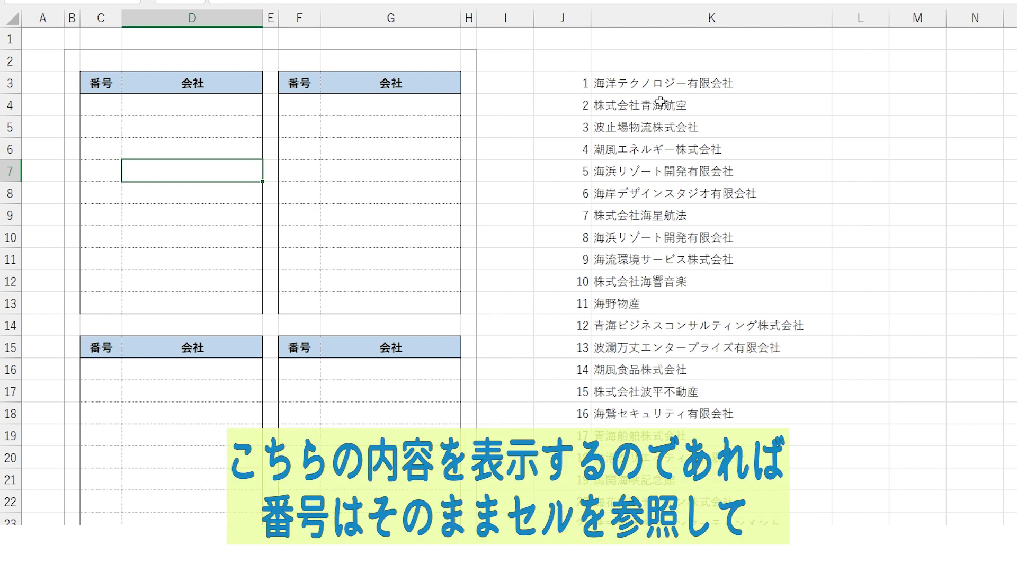
Enter =J3 in C4 to reference list number 1
left_click(101, 104)
type("=")
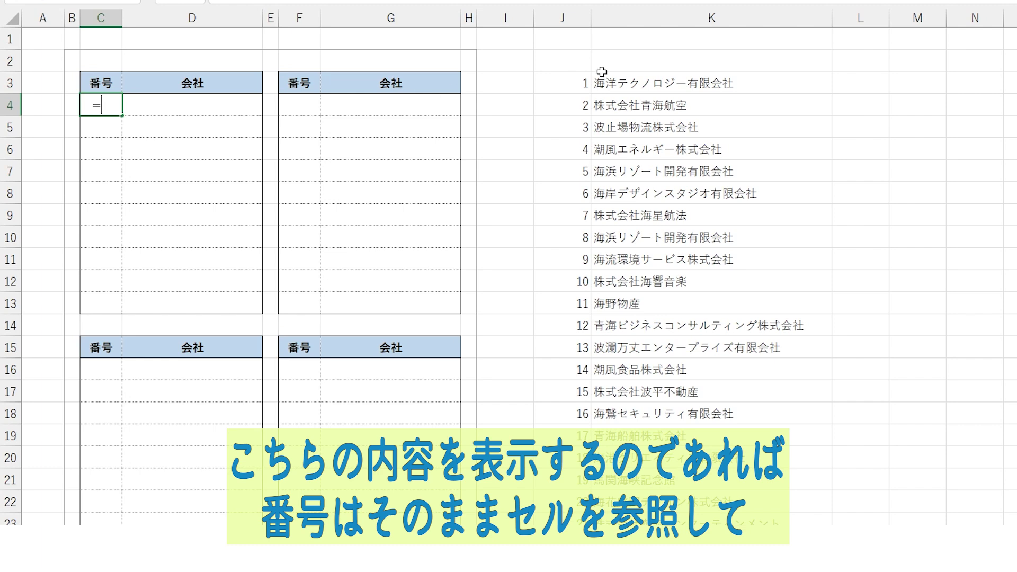
left_click(583, 83)
key("Tab")
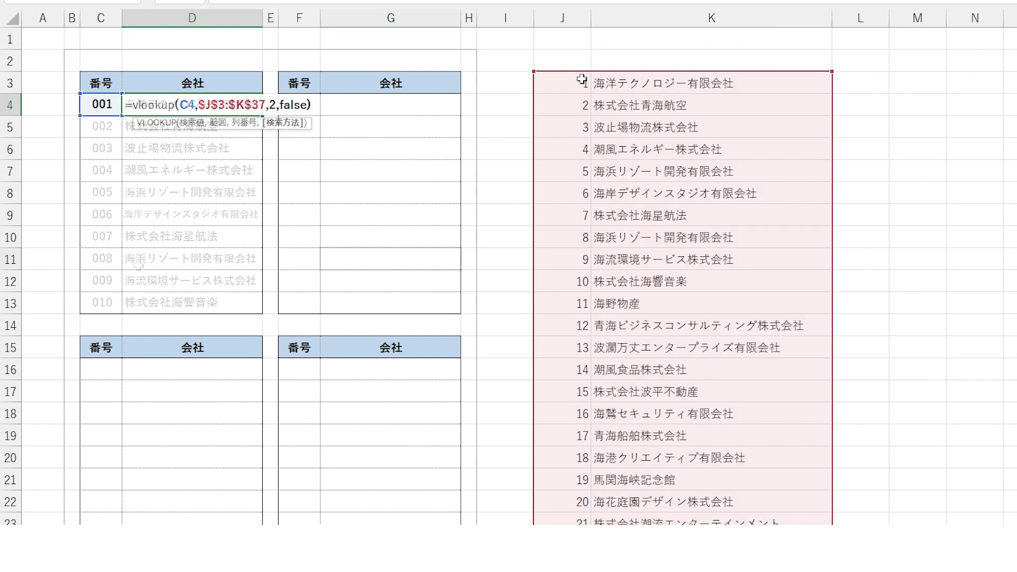
Inspect C7's =J6 and D7's VLOOKUP formulas unchanged, then select list entry 4
left_click(103, 172)
type("=")
left_click(561, 149)
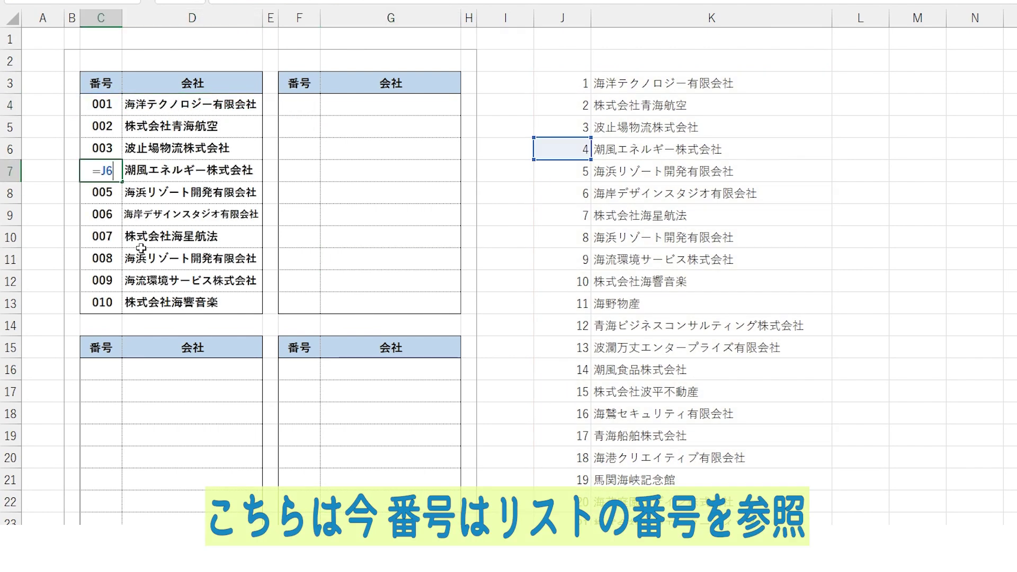
key("Escape")
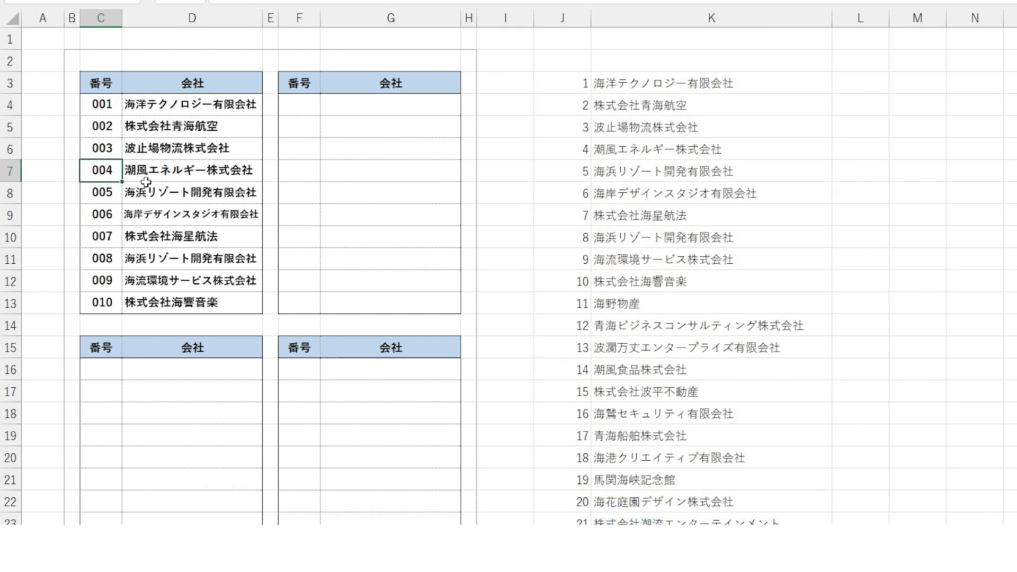
left_click(209, 170)
key("F2")
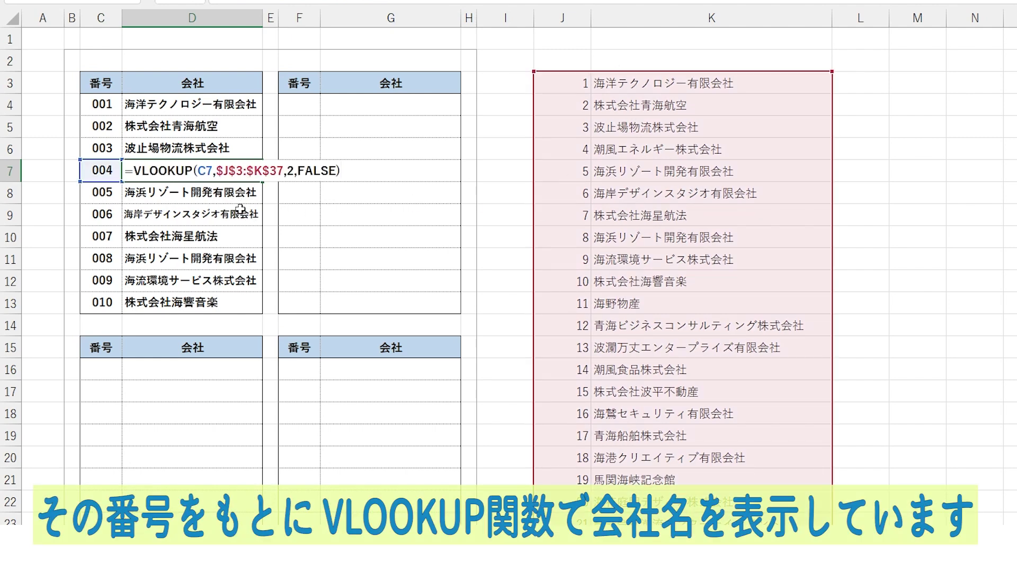
key("Escape")
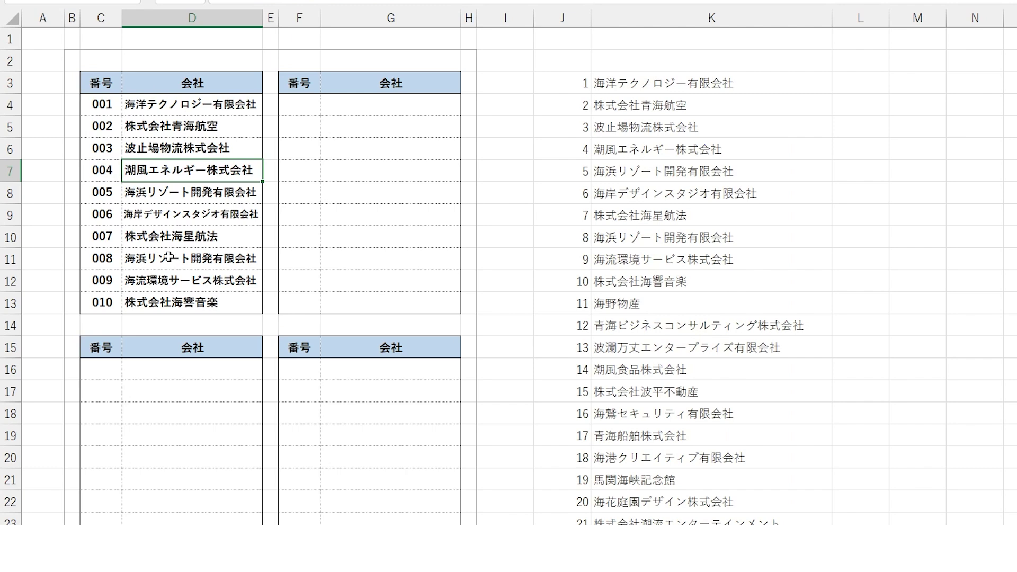
left_click_drag(551, 152, 688, 151)
Delete list entry 4, shifting the cells below up
right_click(573, 153)
left_click(683, 331)
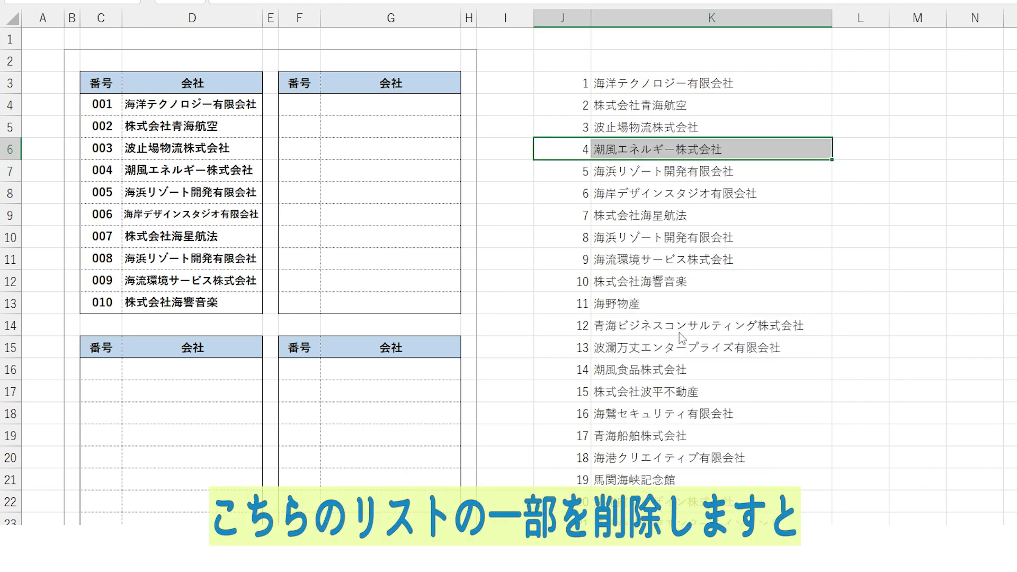
left_click(650, 351)
left_click(654, 400)
left_click(604, 305)
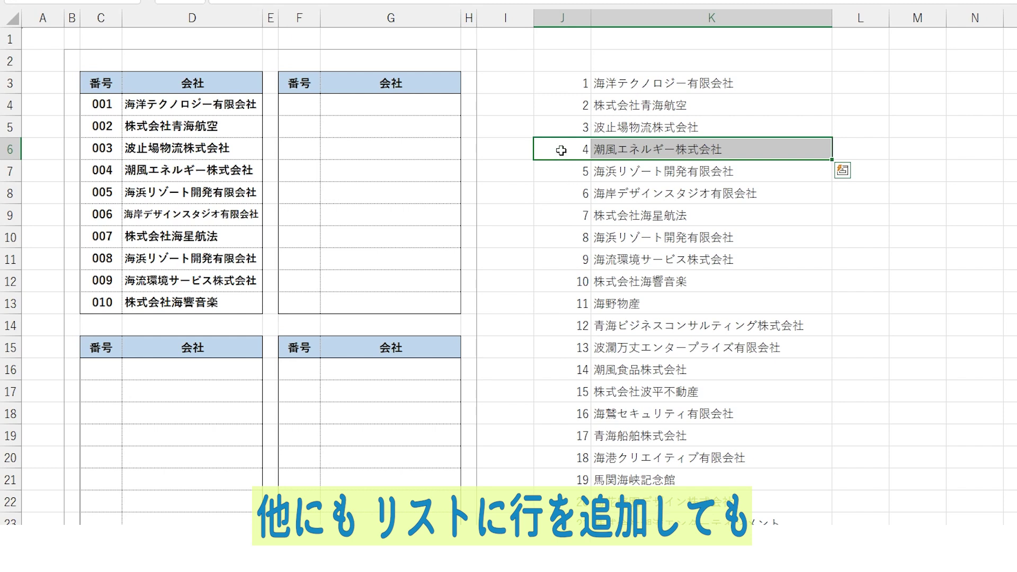
Insert a blank slot at entry 4, shifting the list down, and check C7 now reads =J7
right_click(561, 151)
left_click(649, 296)
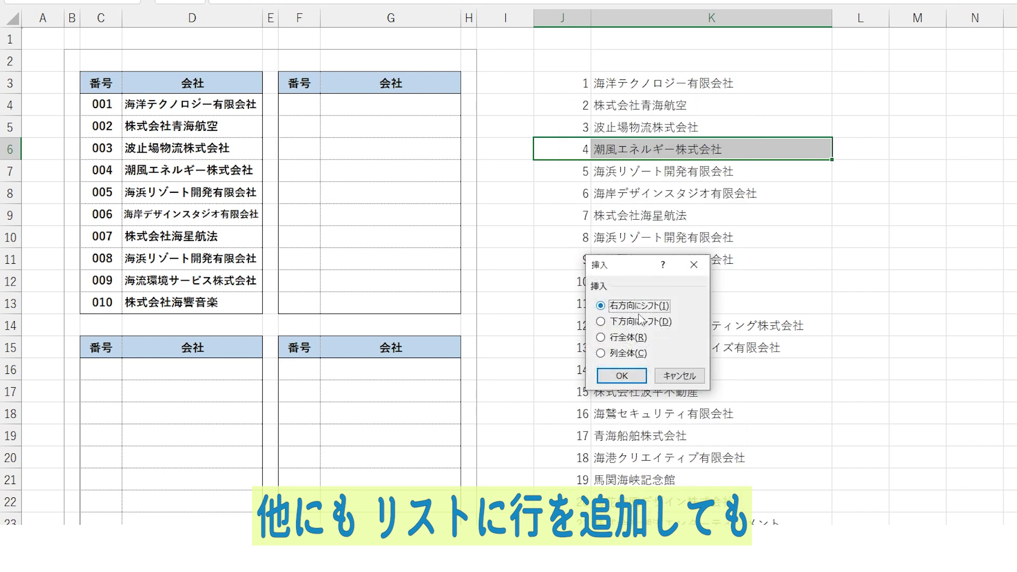
left_click(631, 376)
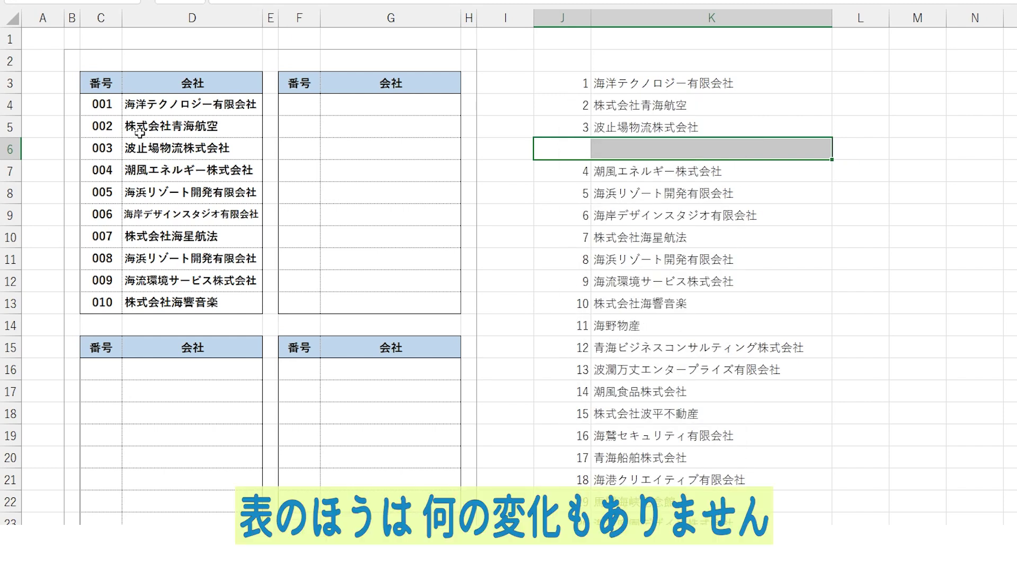
double_click(104, 168)
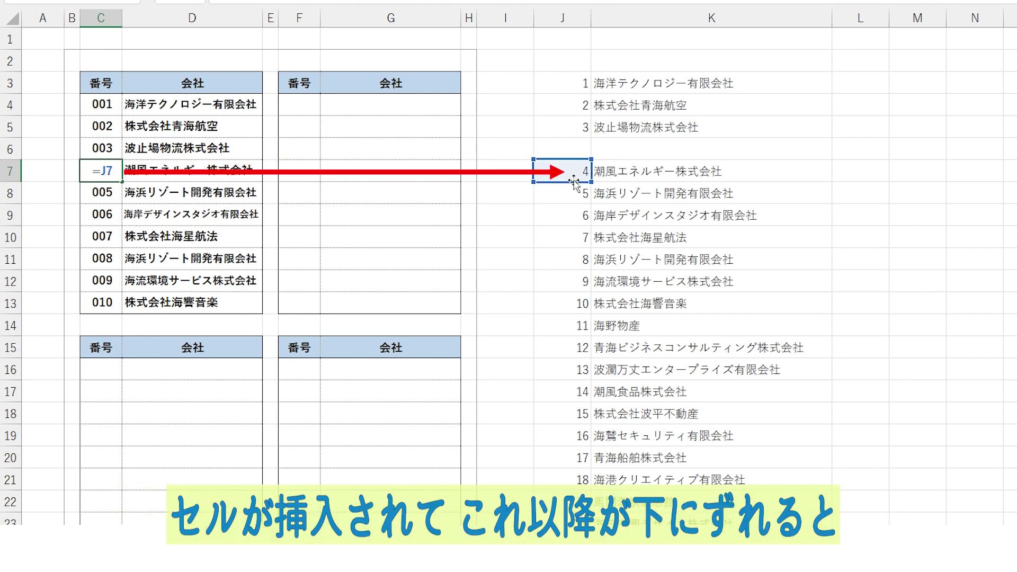
Leave C7 unchanged and inspect C8's formula referencing J8
key("ctrl+Return")
key("Down")
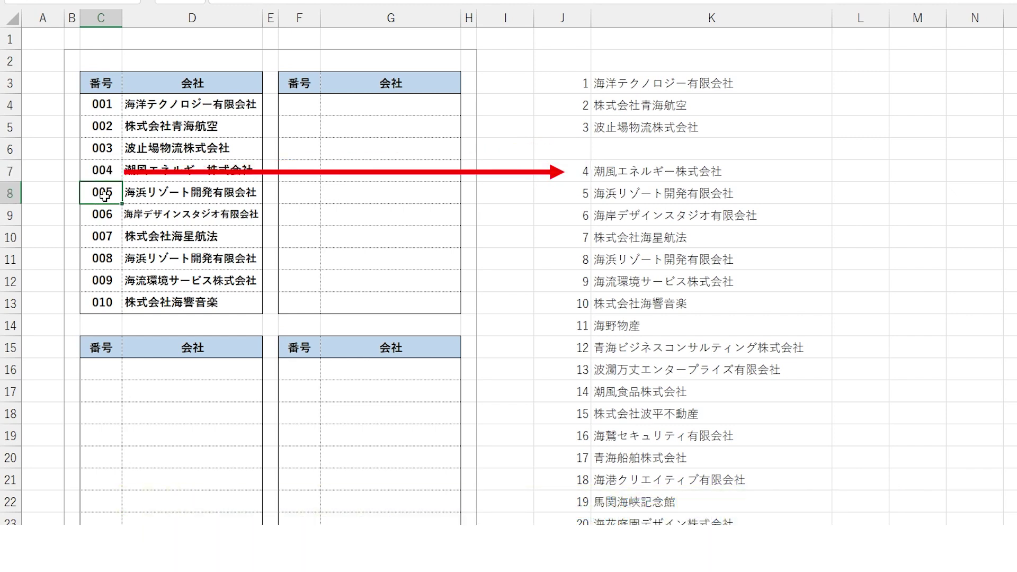
key("F2")
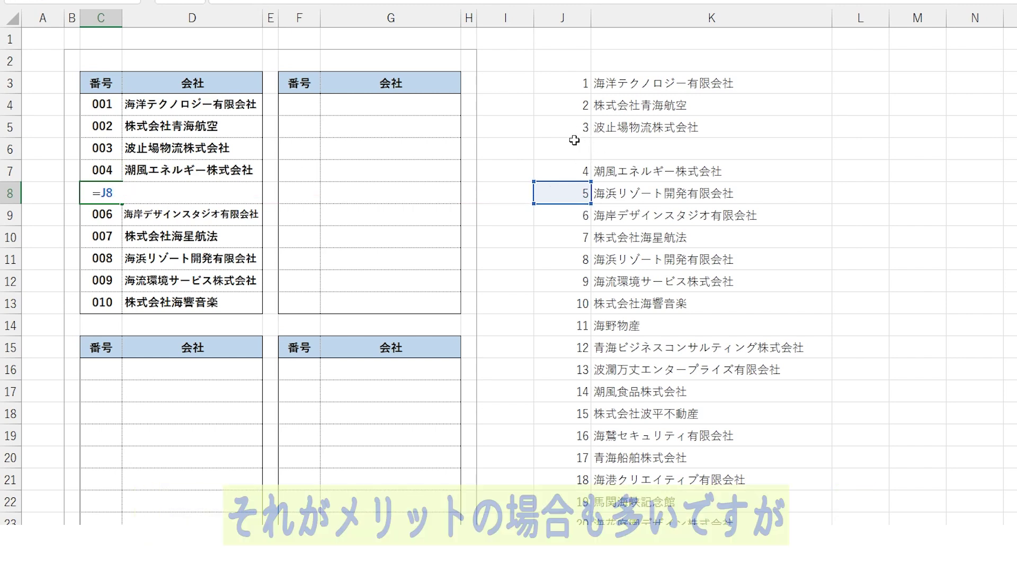
key("ctrl+Return")
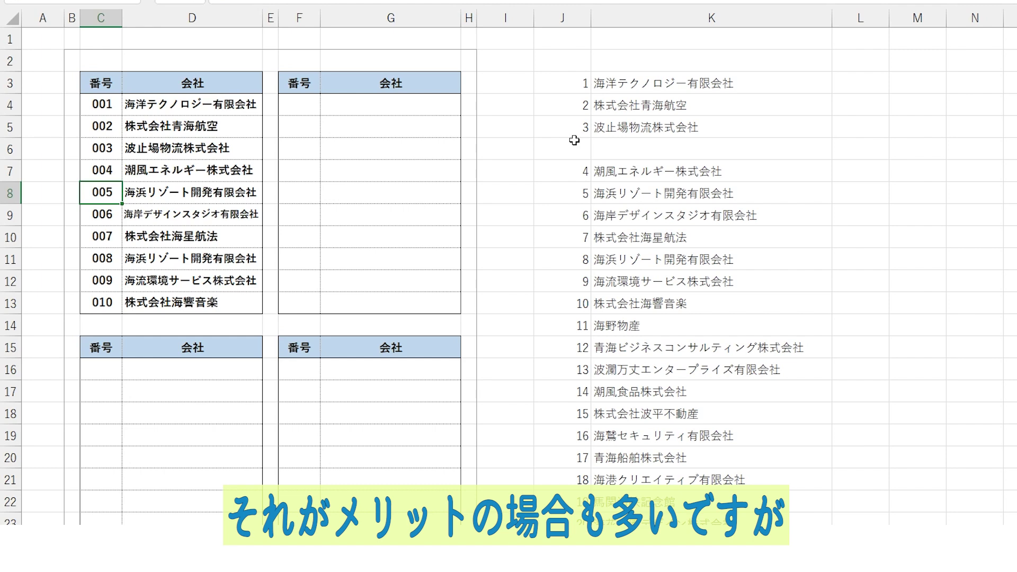
Clear the first table's fourth row and re-enter =J7 in its number cell
left_click_drag(574, 140, 596, 147)
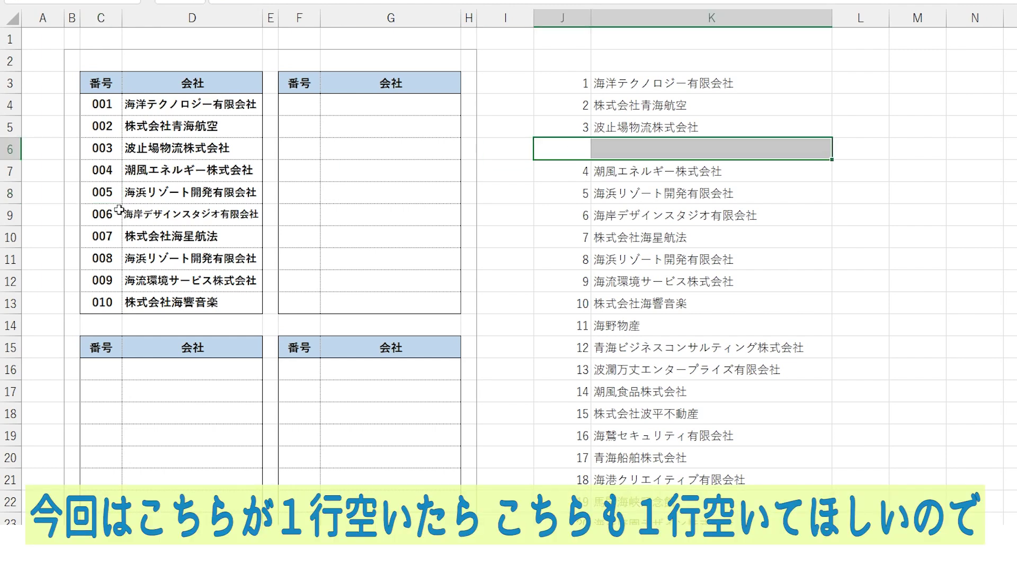
left_click_drag(107, 170, 128, 172)
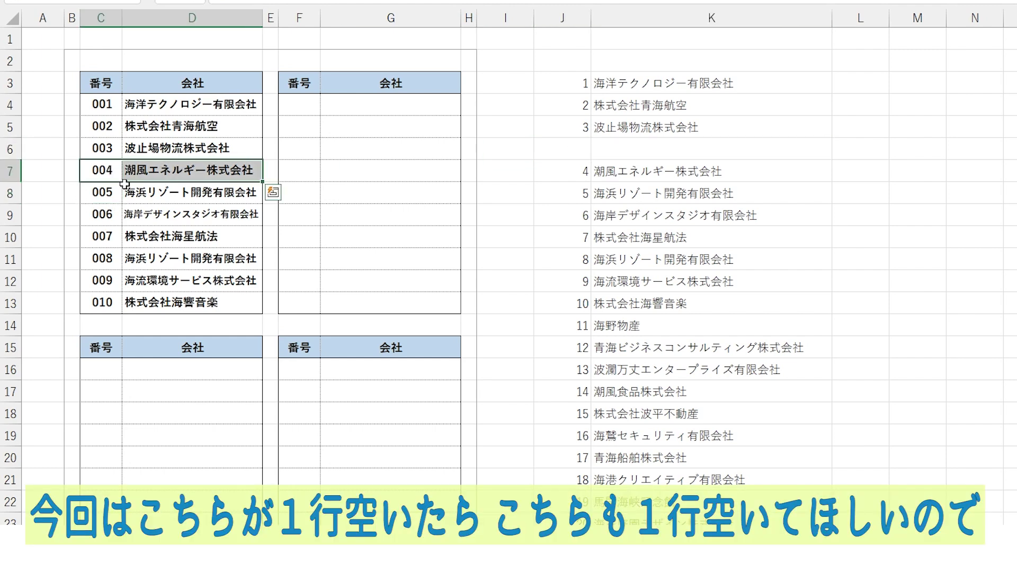
key("Delete")
type("=J7")
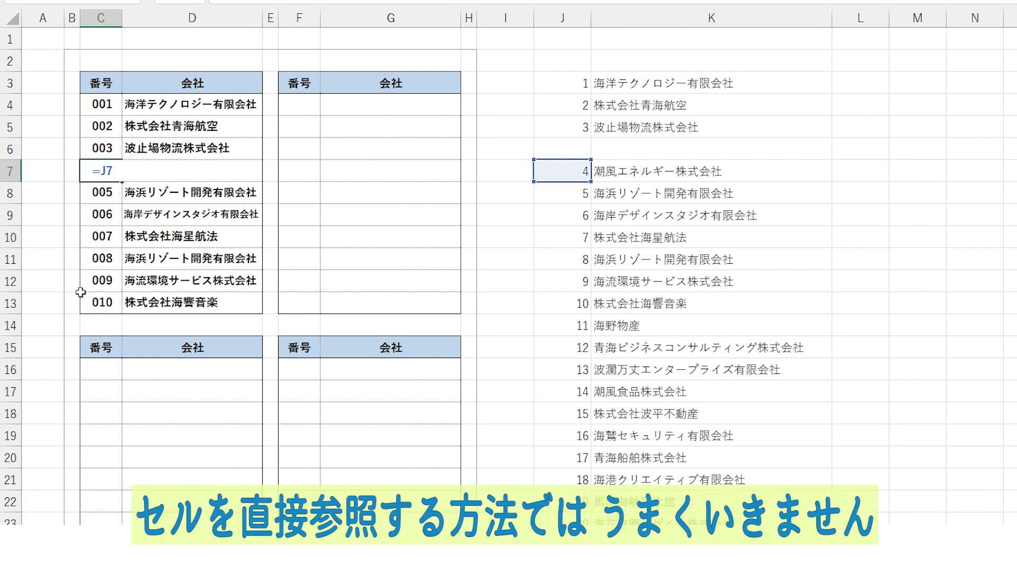
key("ctrl+Return")
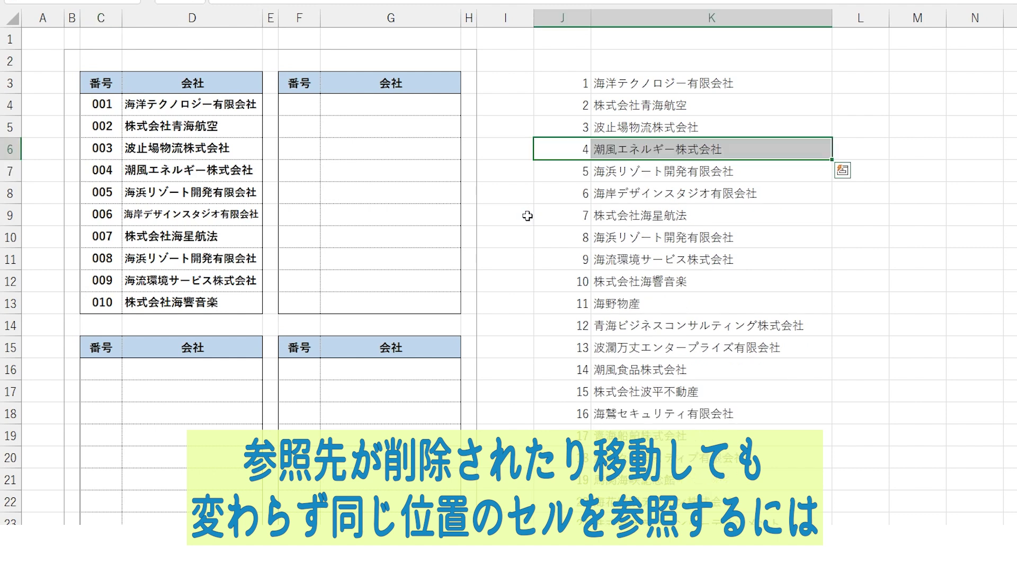
left_click(528, 215)
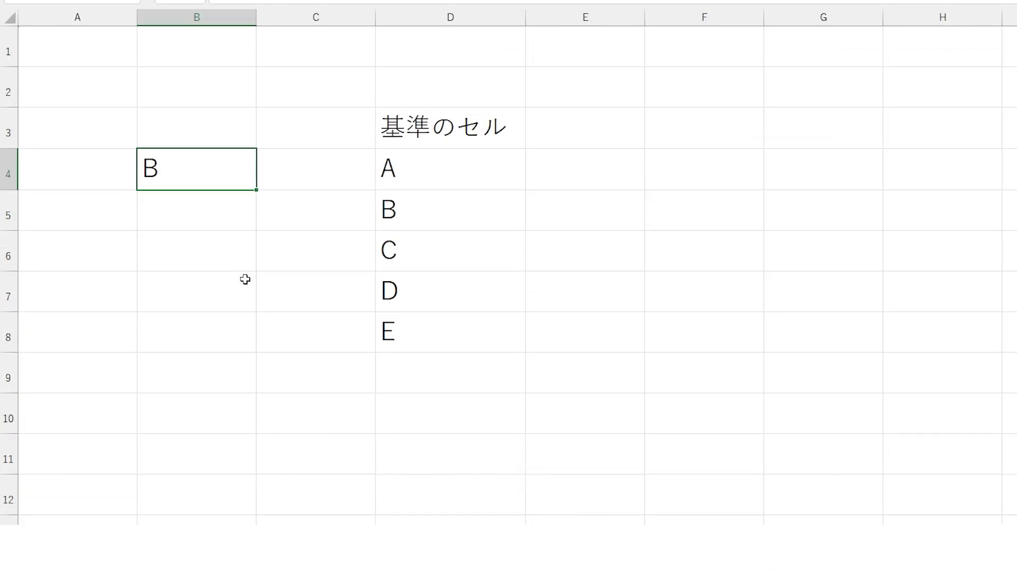
Check that B4's =OFFSET(D3,2,0) returns B, then remove its column offset 0
key("F2")
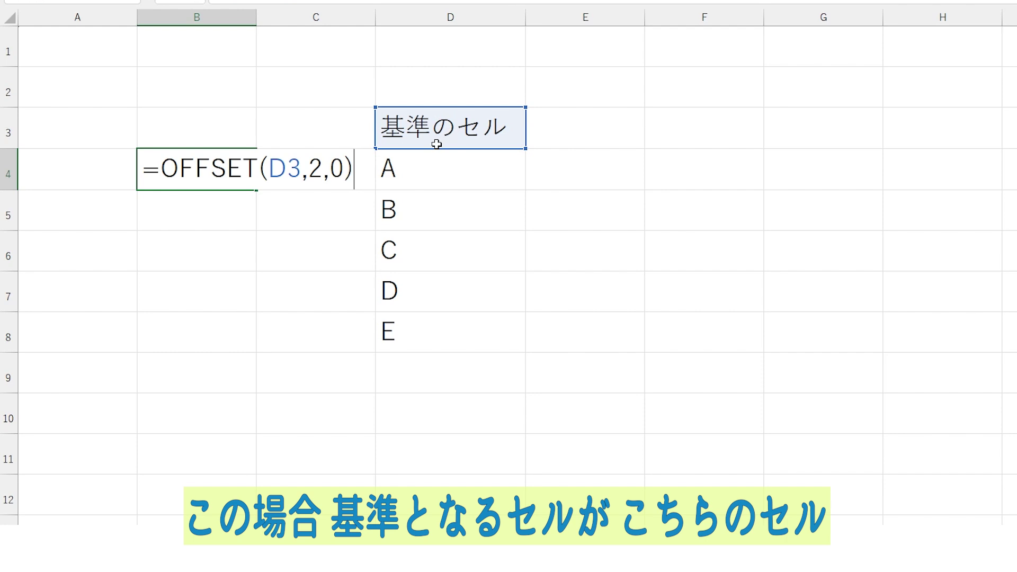
left_click(325, 178)
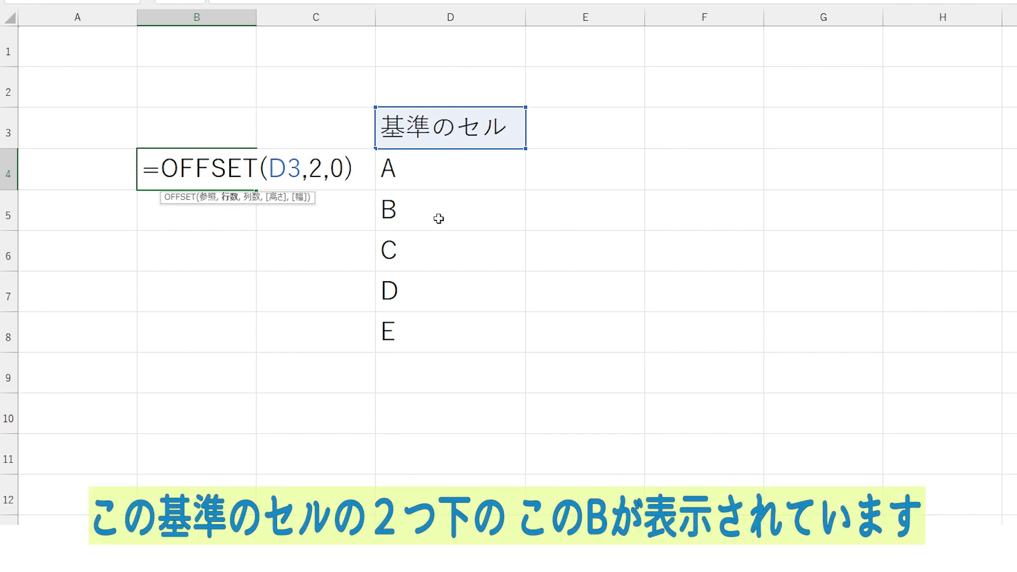
key("ctrl+Return")
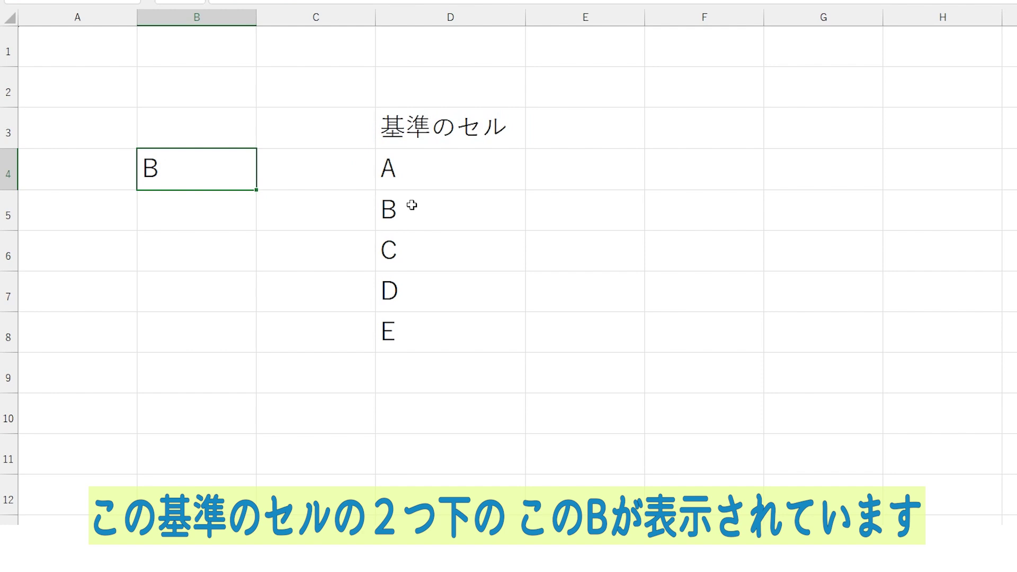
key("F2")
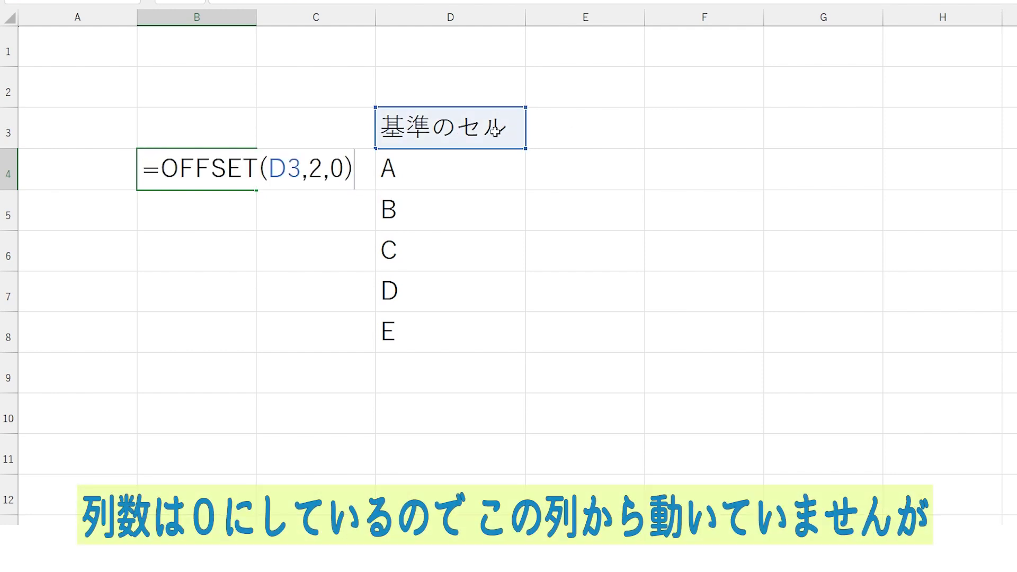
key("Left")
key("BackSpace")
Change B4 to =OFFSET(D3,2,1) and enter あああ in E5
type("1")
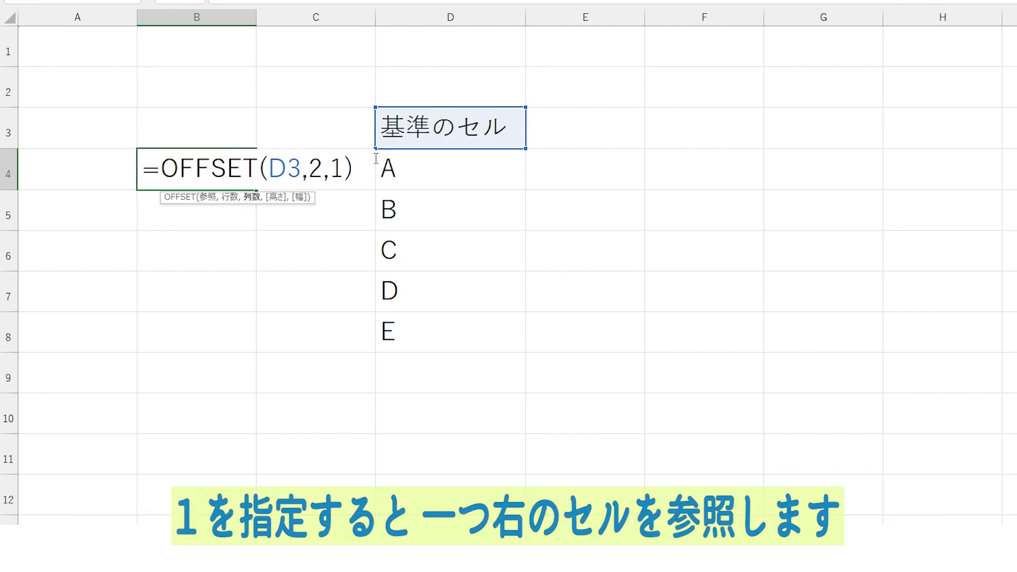
key("Return")
left_click(582, 205)
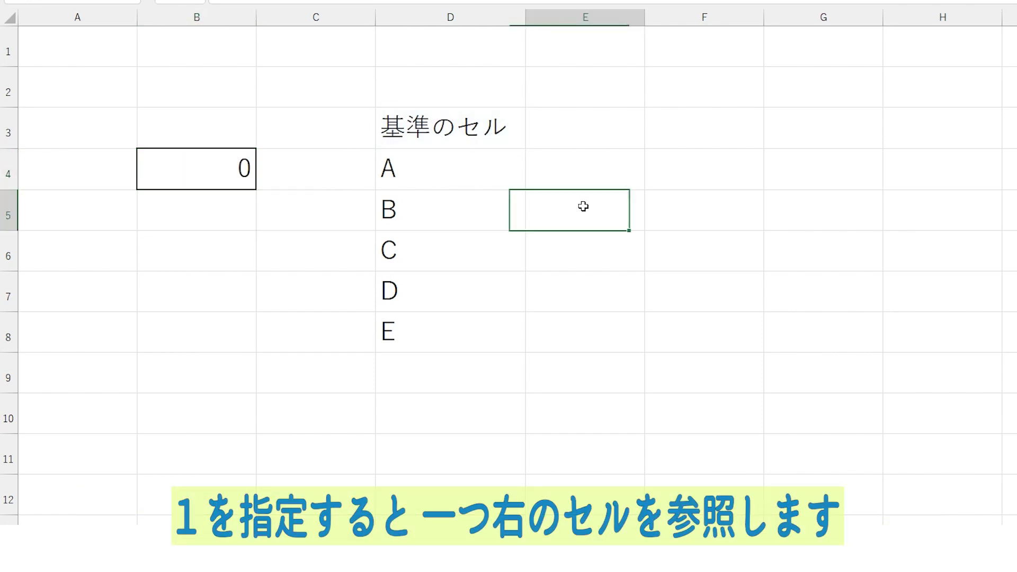
type("あああ")
key("Return")
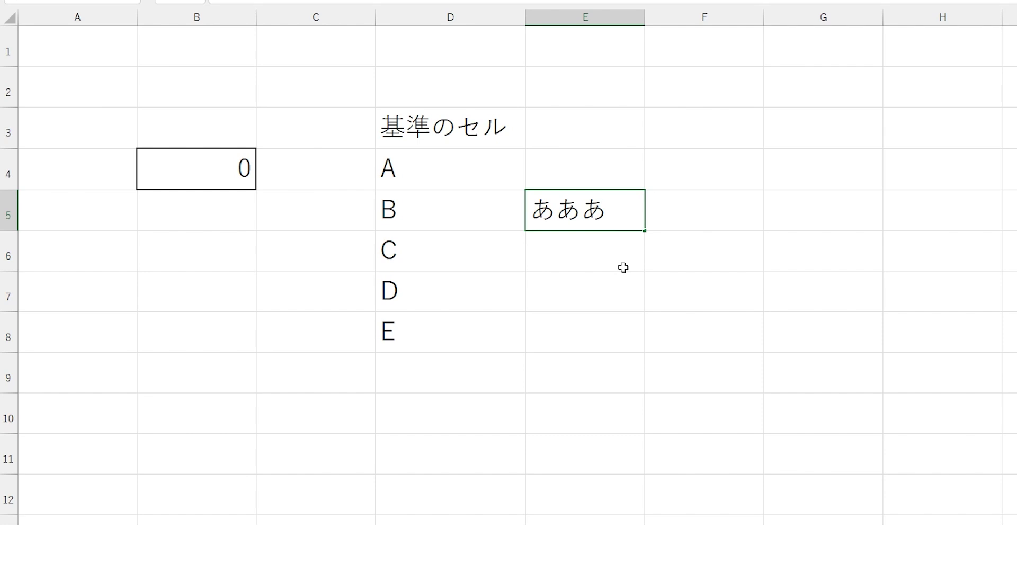
key("Return")
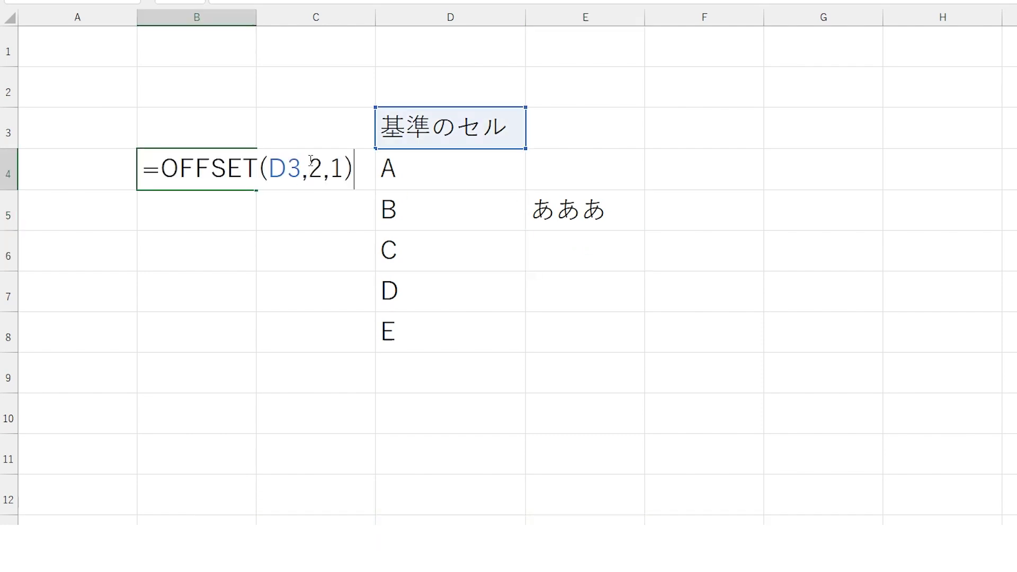
Review B4's row offset 2 and column offset 1 returning あああ, then start deleting D5
left_click_drag(312, 162, 323, 169)
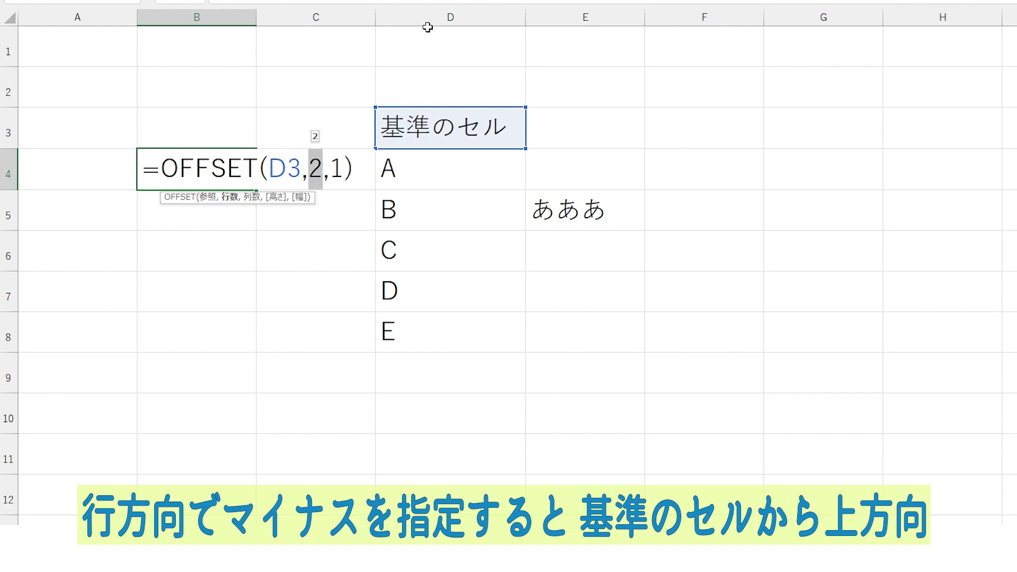
double_click(335, 175)
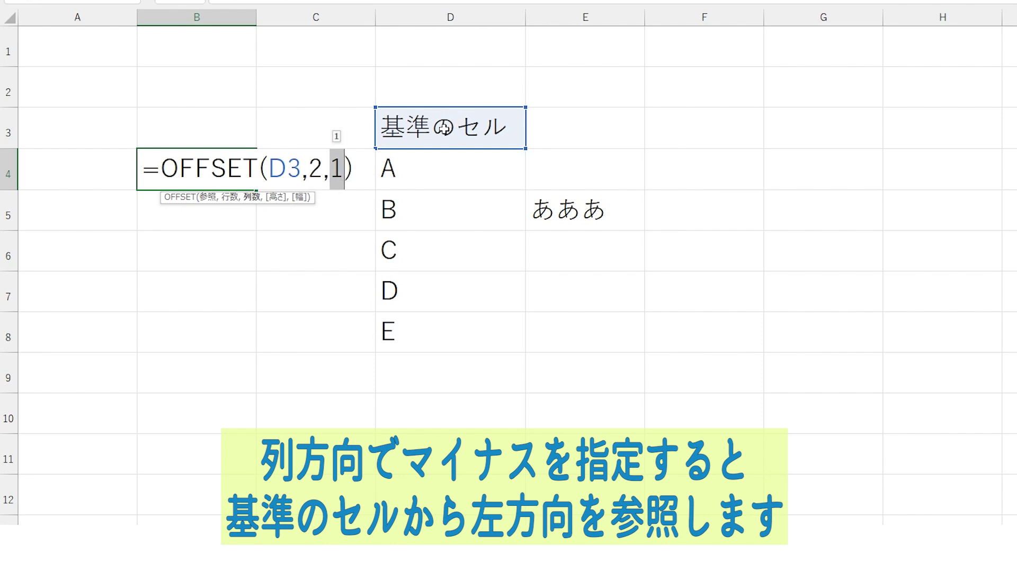
key("ctrl+Return")
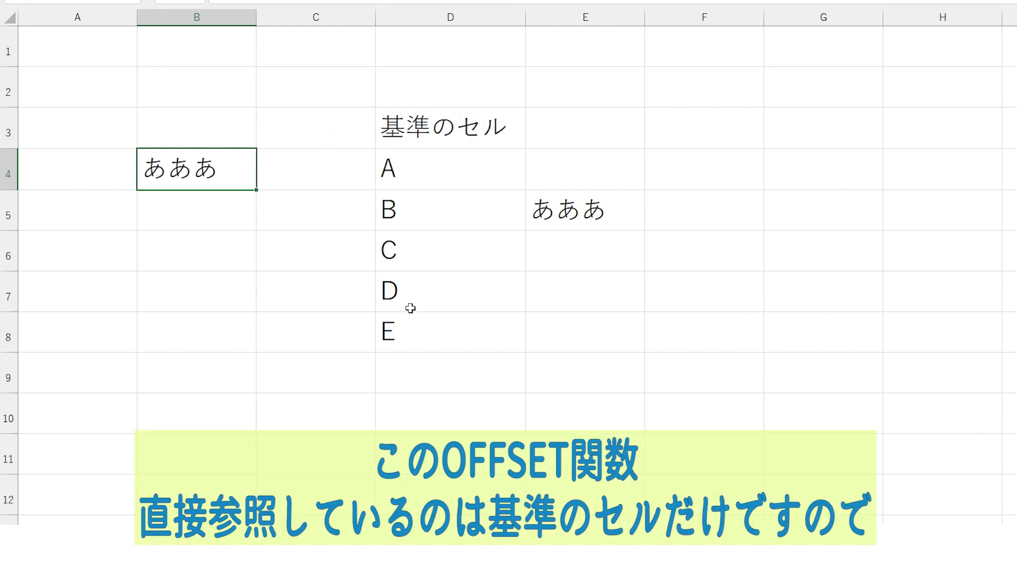
key("F2")
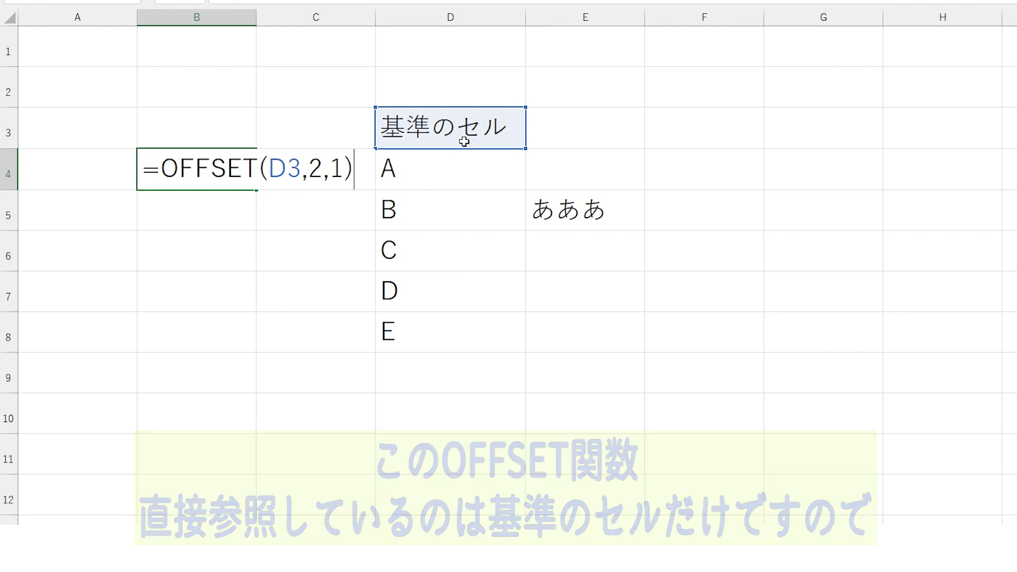
right_click(451, 212)
left_click(525, 344)
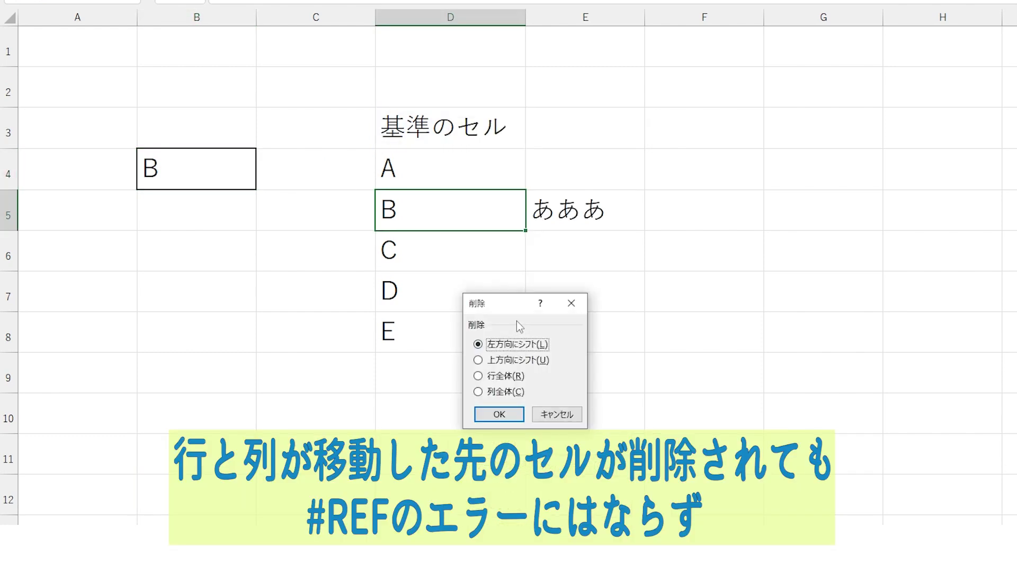
Delete D5 shifting cells up, and confirm B4's OFFSET now returns C
left_click(509, 361)
left_click(499, 414)
left_click(411, 413)
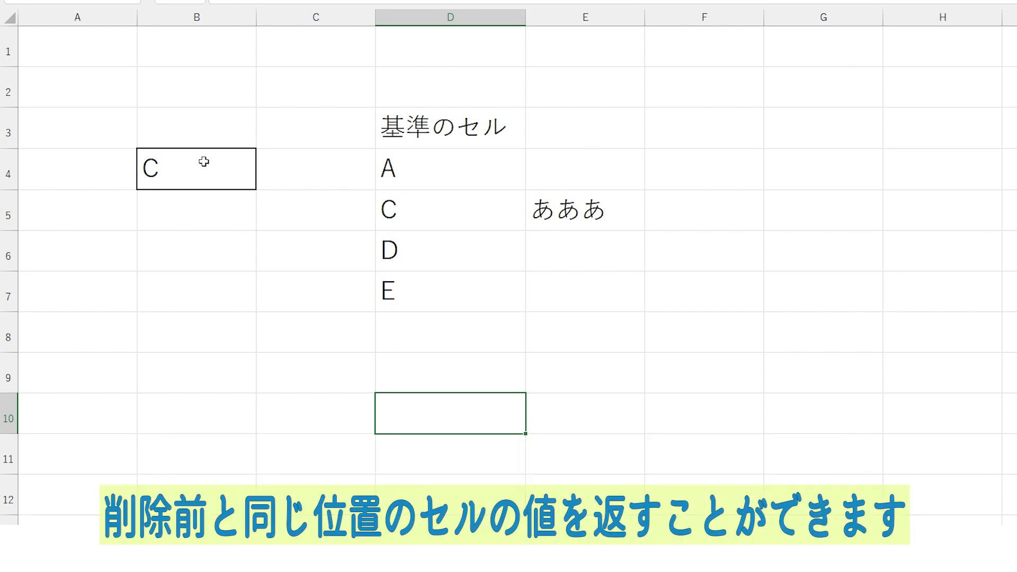
left_click(204, 163)
key("F2")
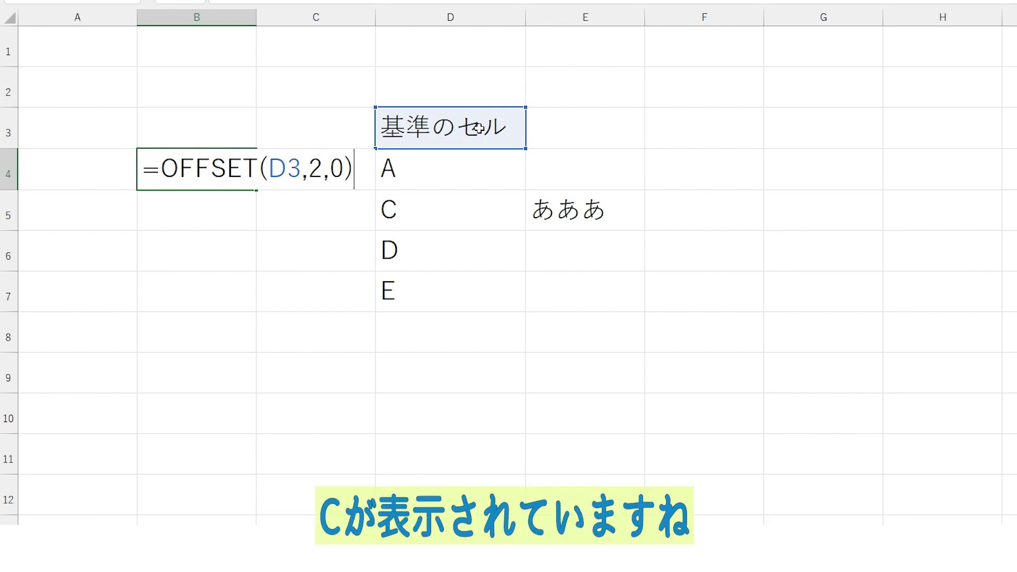
key("ctrl+Return")
key("F2")
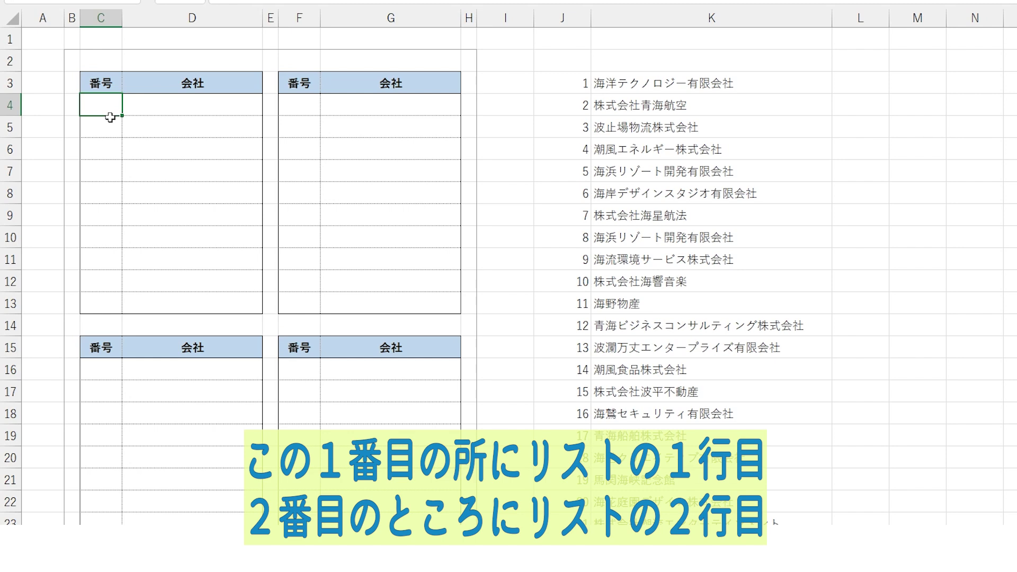
Confirm C4's =OFFSET(J2,1,0) shows 001 and C5's =OFFSET(J2,2,0) shows 002
left_click(103, 130)
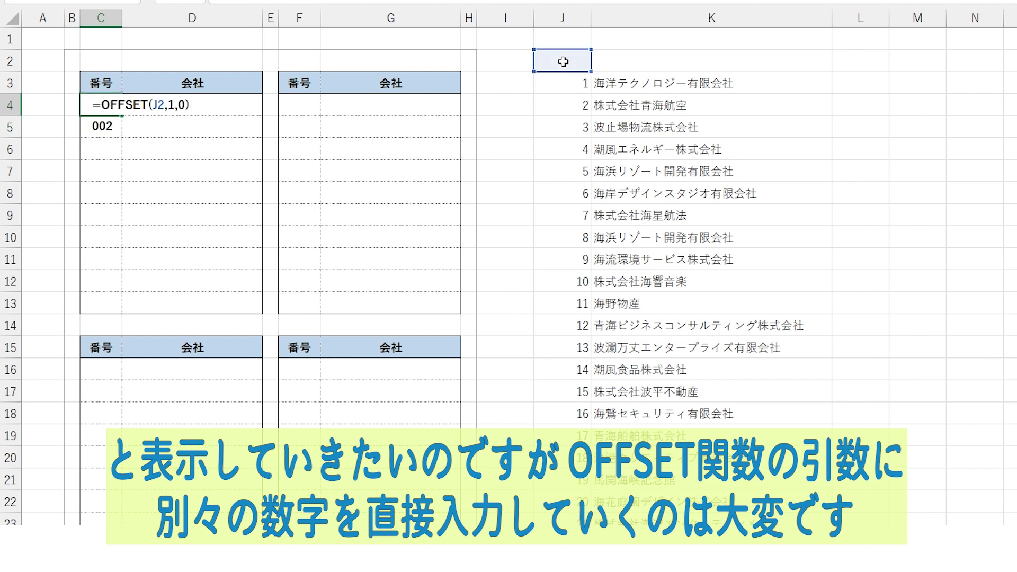
key("Escape")
key("Down")
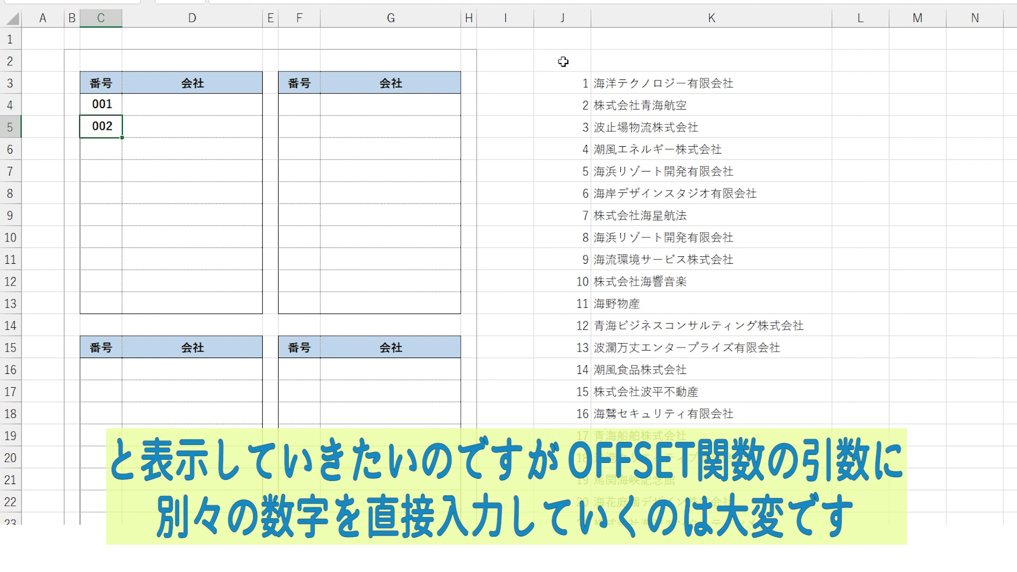
key("F2")
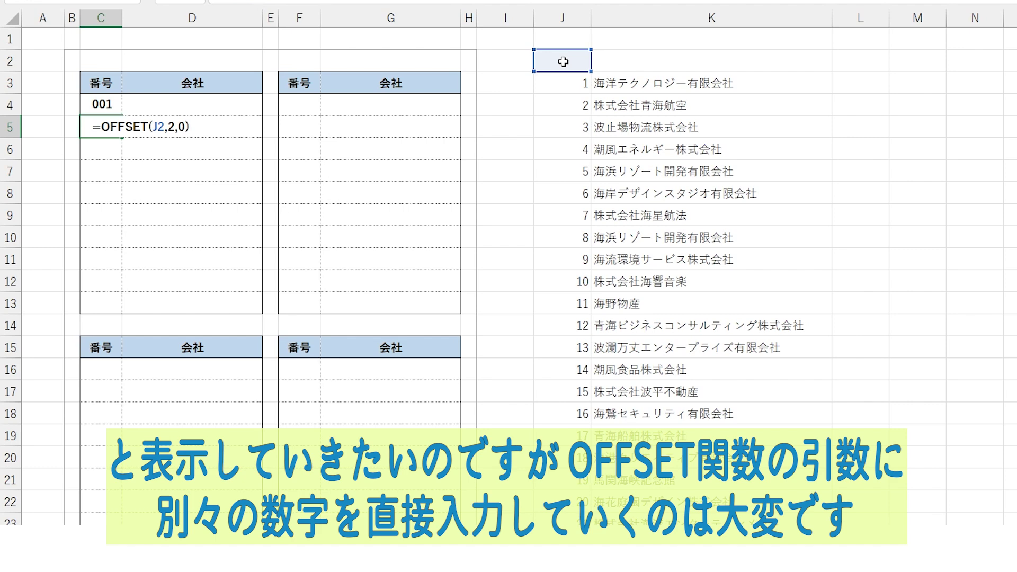
key("Escape")
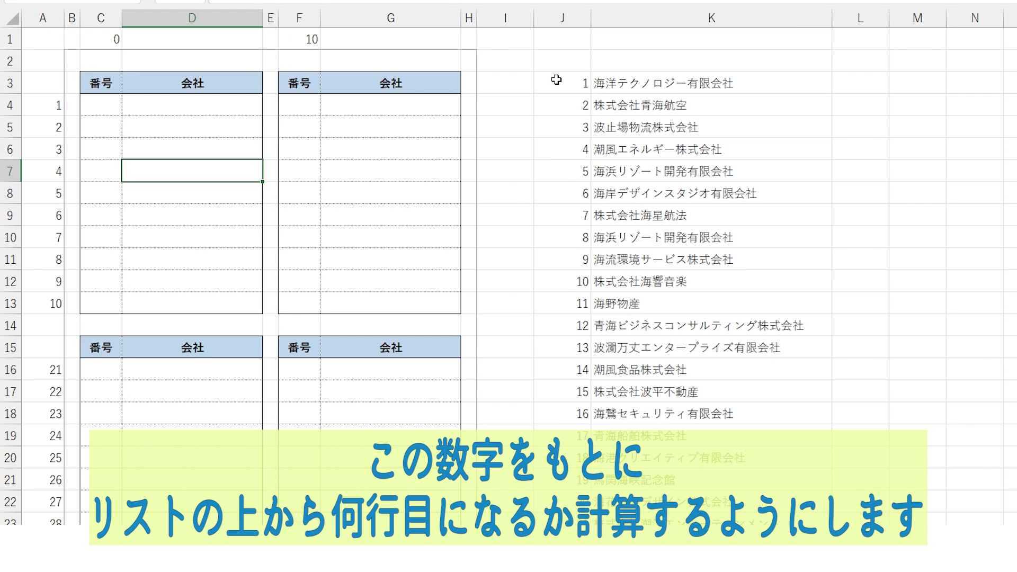
Enter =A4+C1, =A5+C1 and =A13+C1 in C4, C5, C13, showing 001, 002, 010
left_click(106, 104)
type("=A4+")
left_click(93, 38)
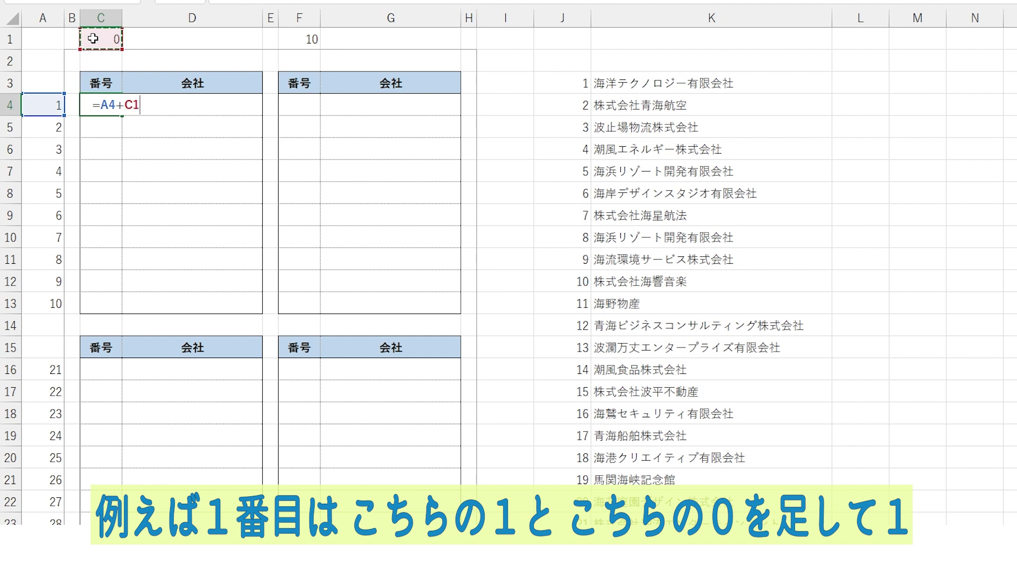
key("Return")
type("=")
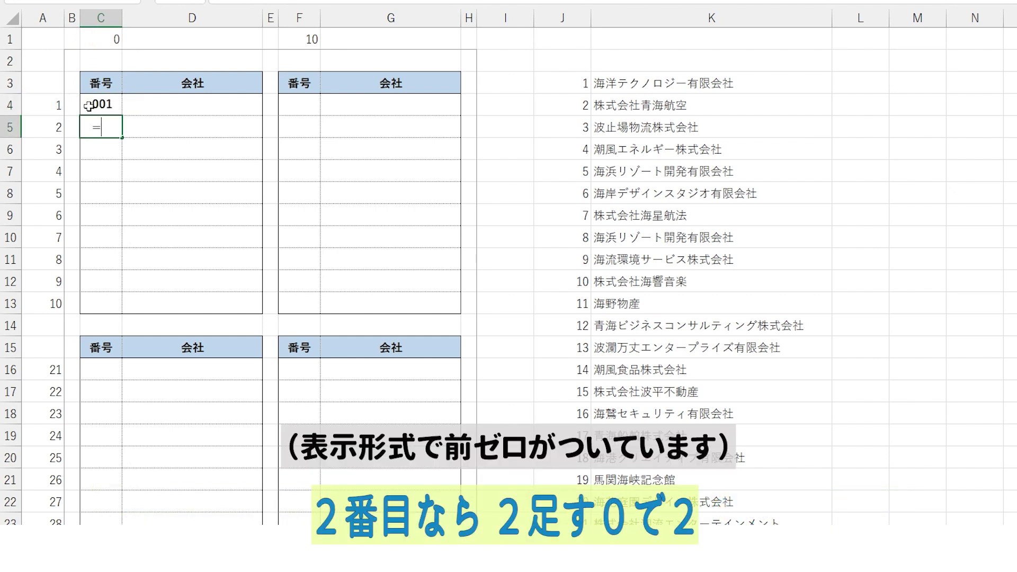
left_click(50, 127)
type("+")
left_click(115, 38)
key("Return")
left_click(101, 307)
type("=")
left_click(57, 305)
type("+")
left_click(117, 40)
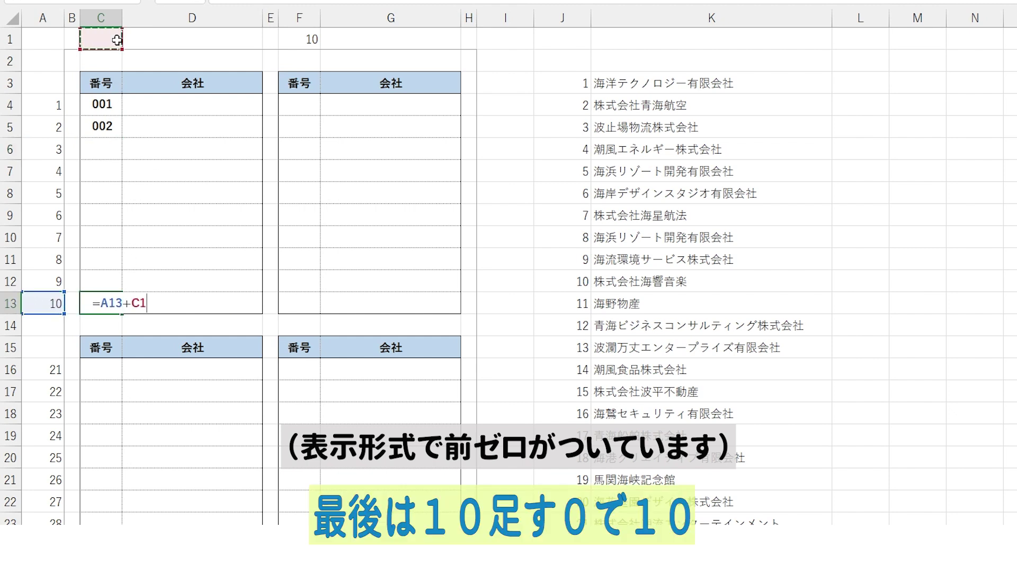
key("ctrl+Return")
Enter =A4+F1, =A13+F1 and =A16+C1 in F4, F13, C16, showing 011, 020, 021
left_click(289, 105)
type("=")
left_click(51, 104)
type("+")
left_click(314, 40)
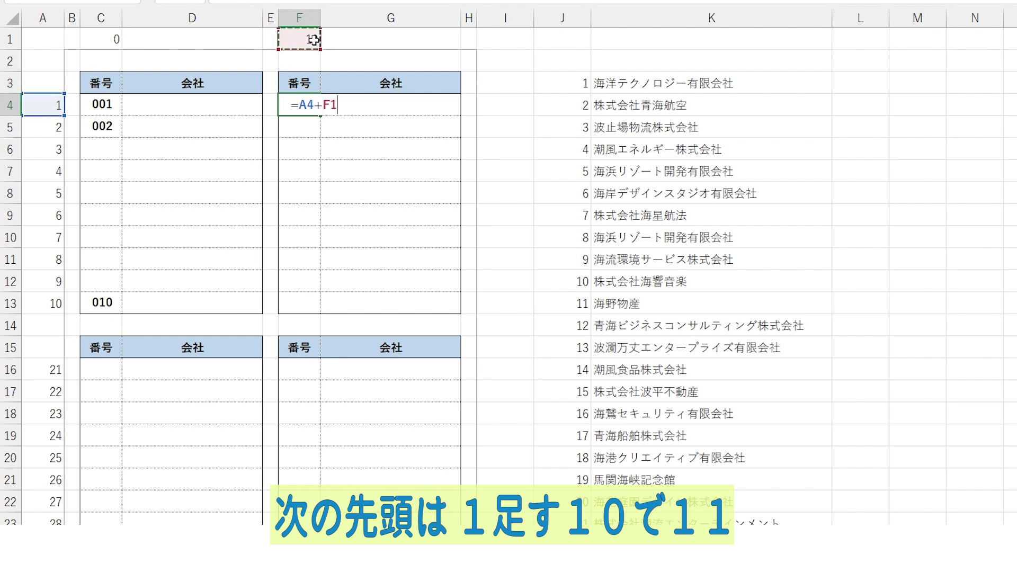
key("ctrl+Return")
left_click(302, 303)
type("=")
left_click(35, 303)
type("+")
left_click(306, 36)
key("ctrl+Return")
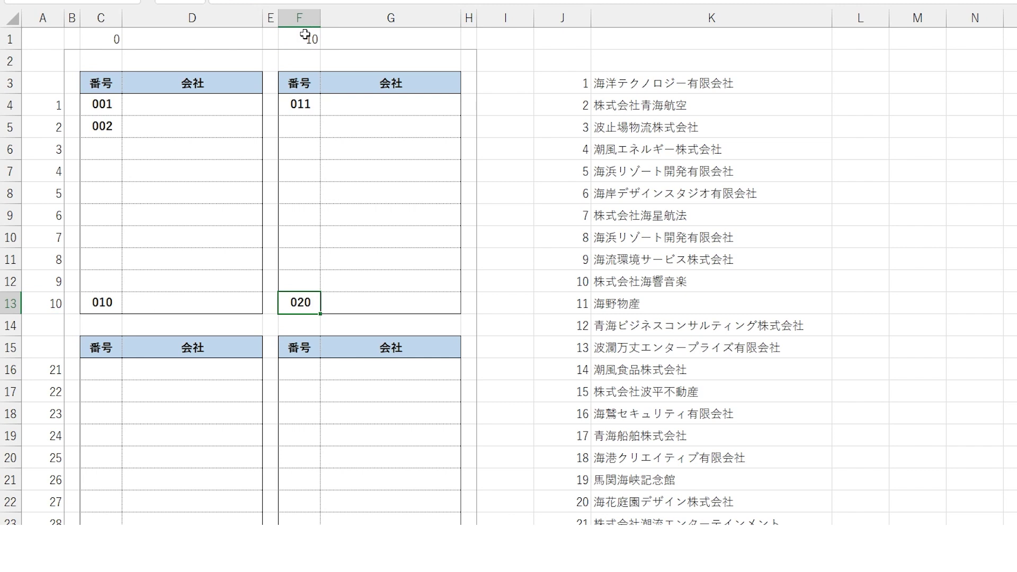
left_click(101, 369)
type("=")
left_click(49, 370)
type("+")
left_click(114, 40)
key("ctrl+Return")
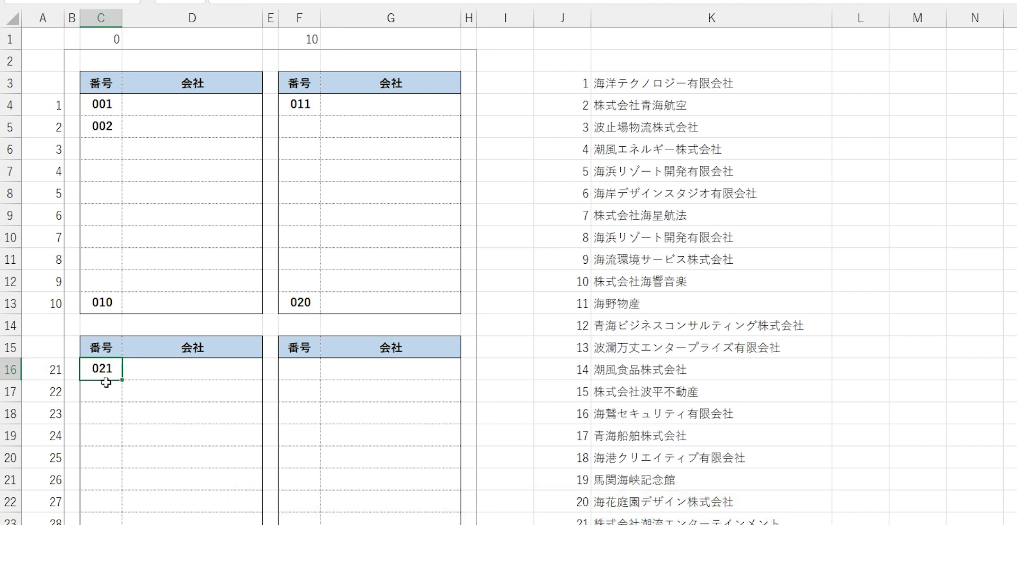
left_click_drag(101, 104, 387, 300)
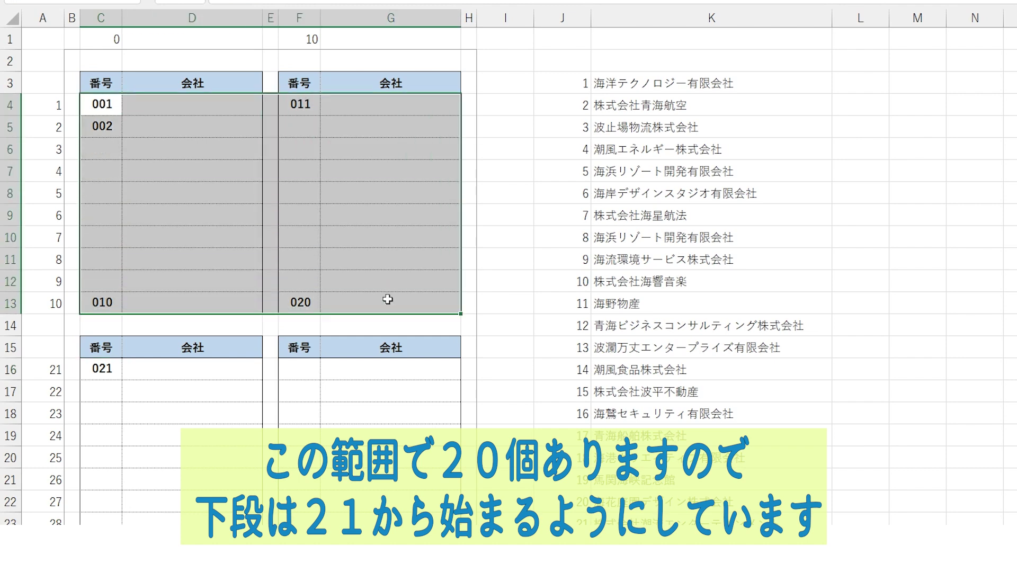
left_click(106, 375)
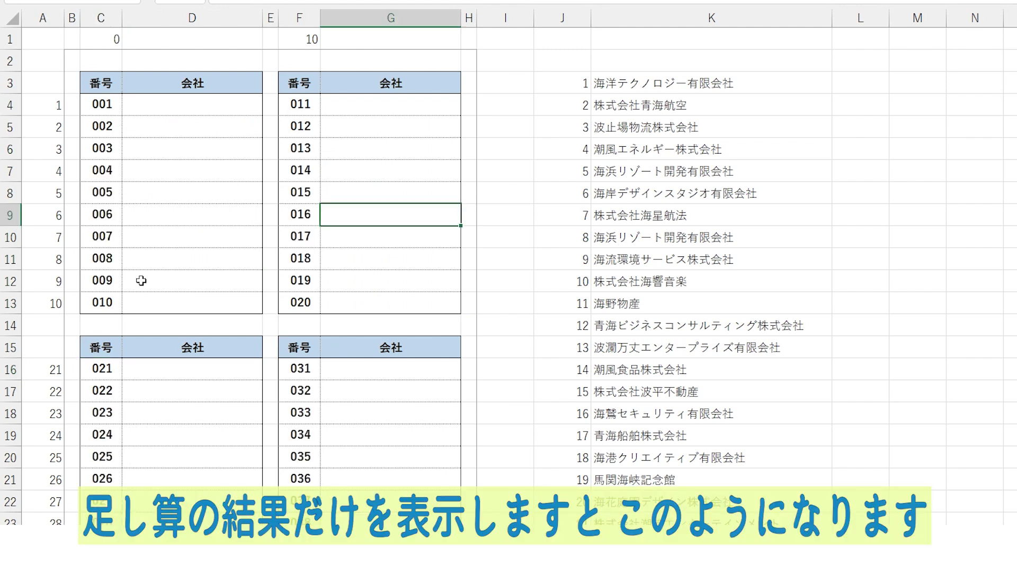
double_click(91, 239)
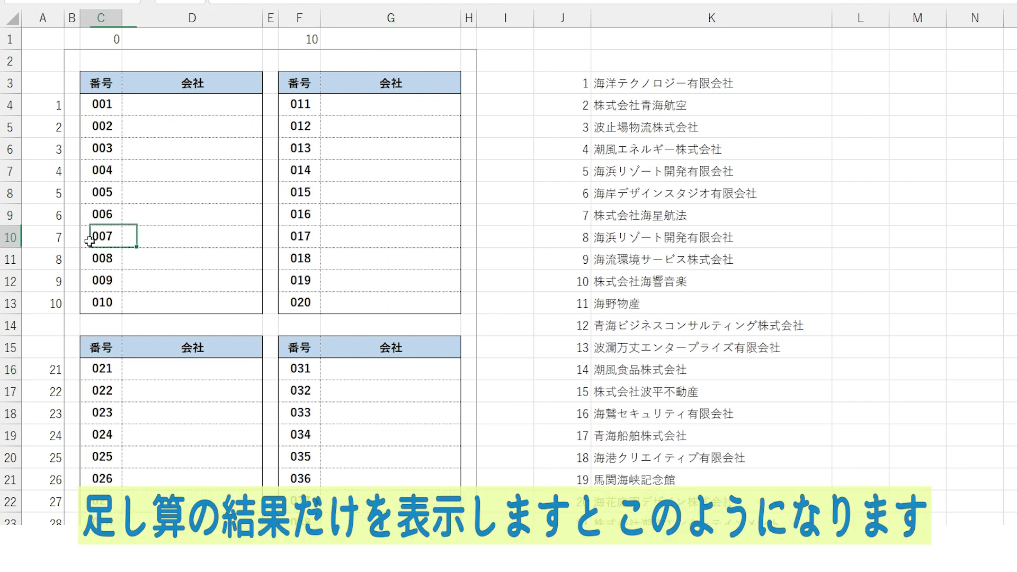
key("Escape")
left_click_drag(101, 104, 108, 304)
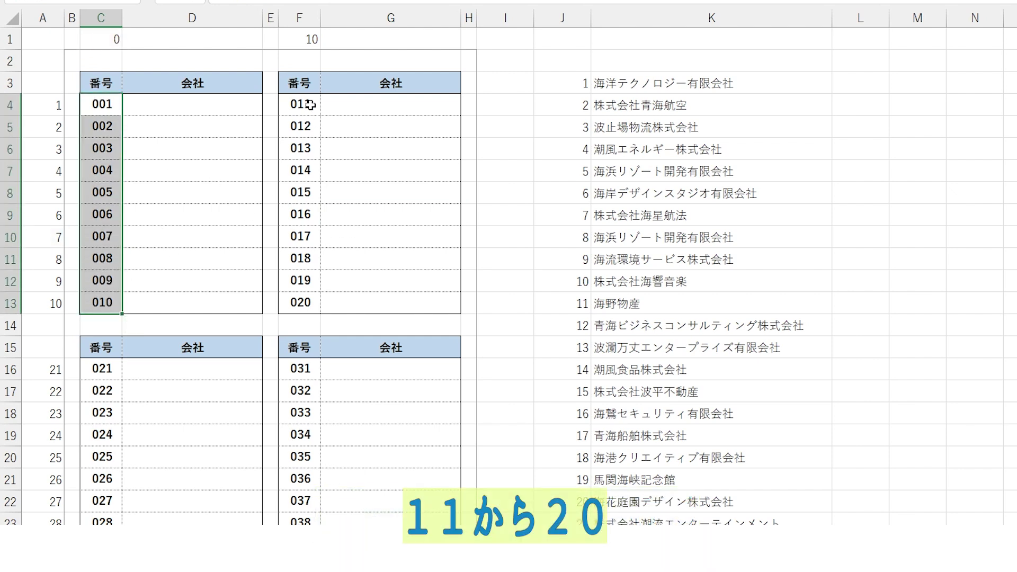
left_click_drag(301, 104, 299, 303)
left_click_drag(100, 369, 102, 522)
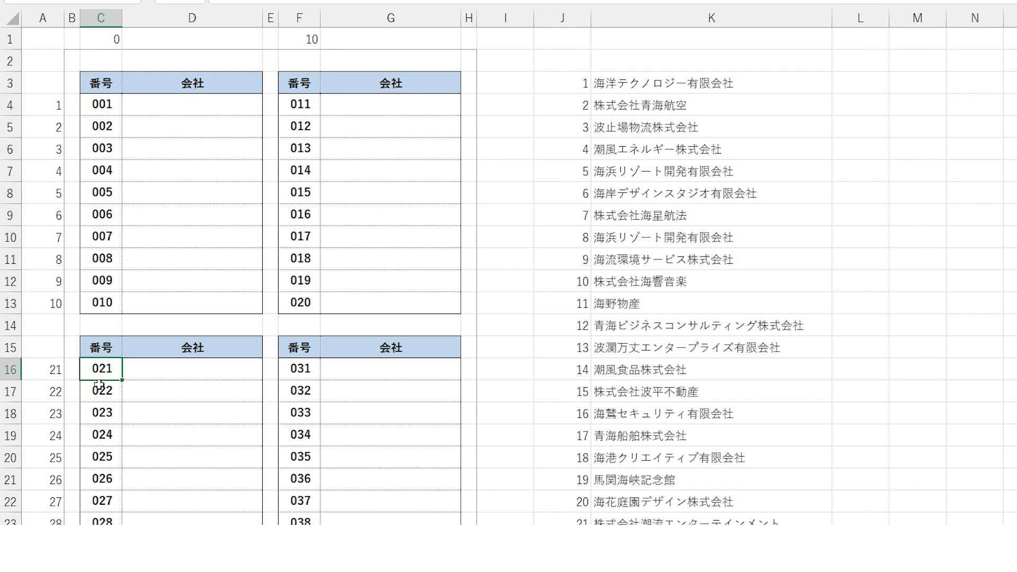
left_click_drag(297, 368, 300, 522)
left_click(351, 246)
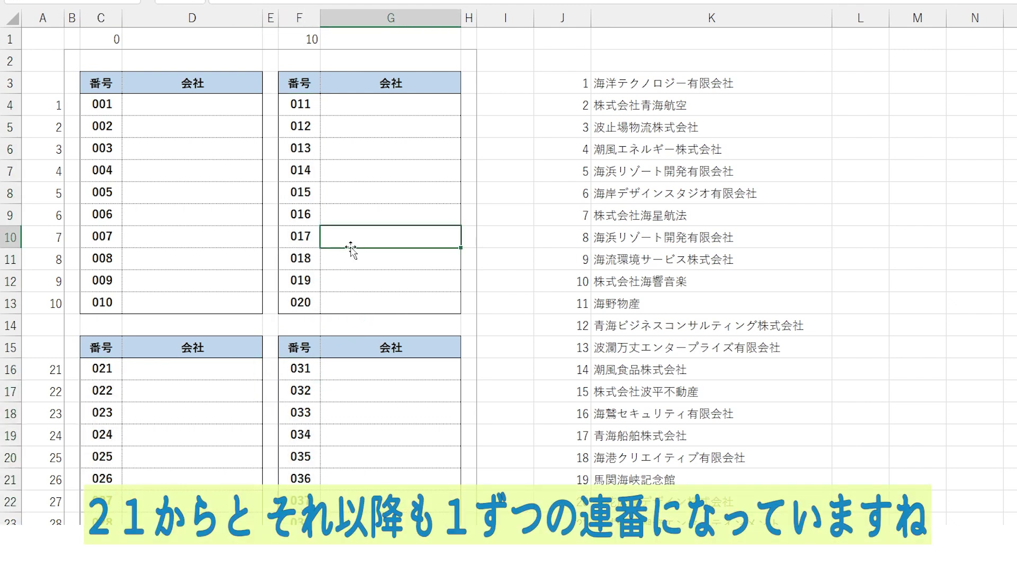
left_click(558, 61)
left_click_drag(568, 78, 565, 308)
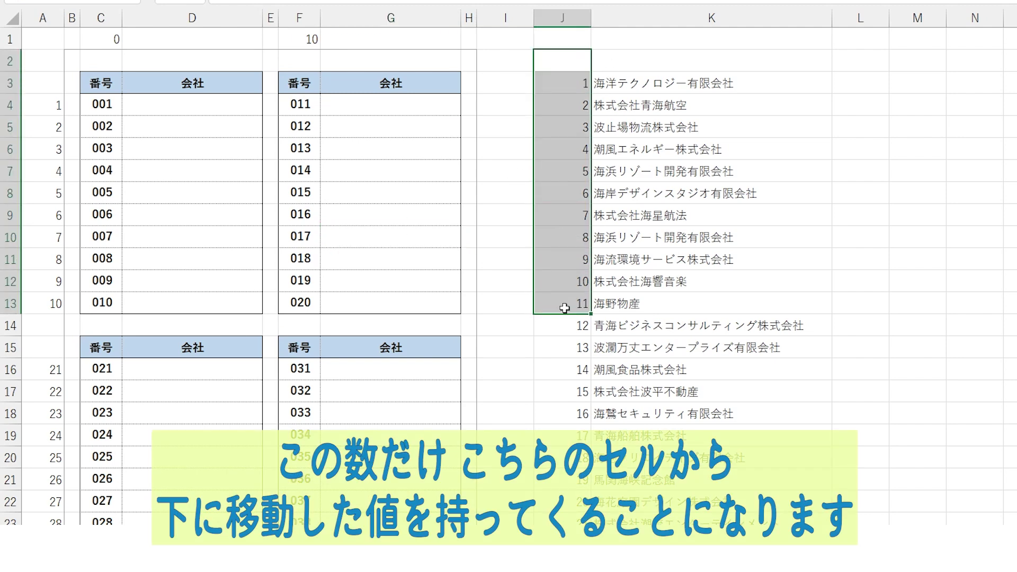
left_click(555, 155)
left_click(106, 104)
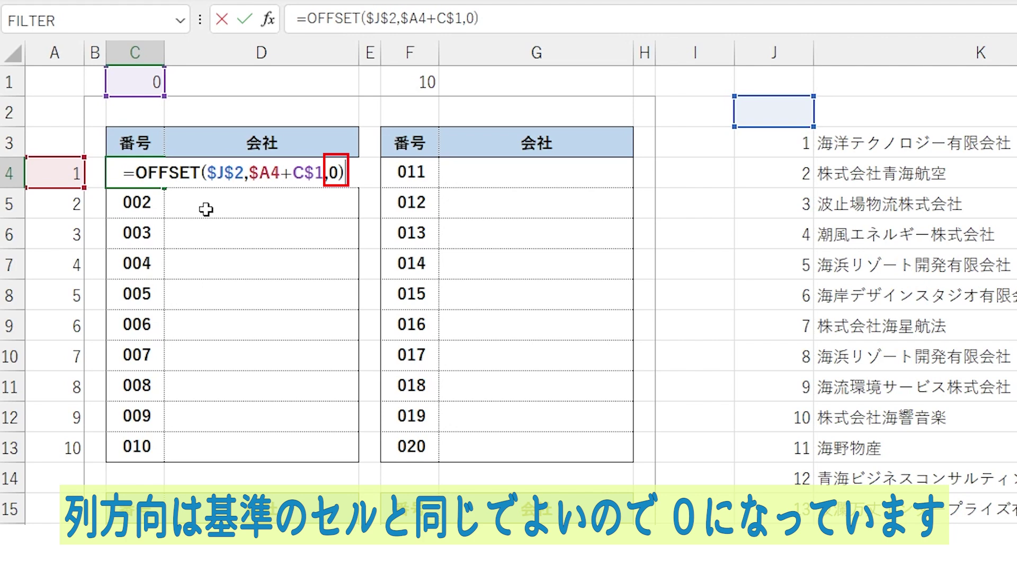
left_click(336, 172)
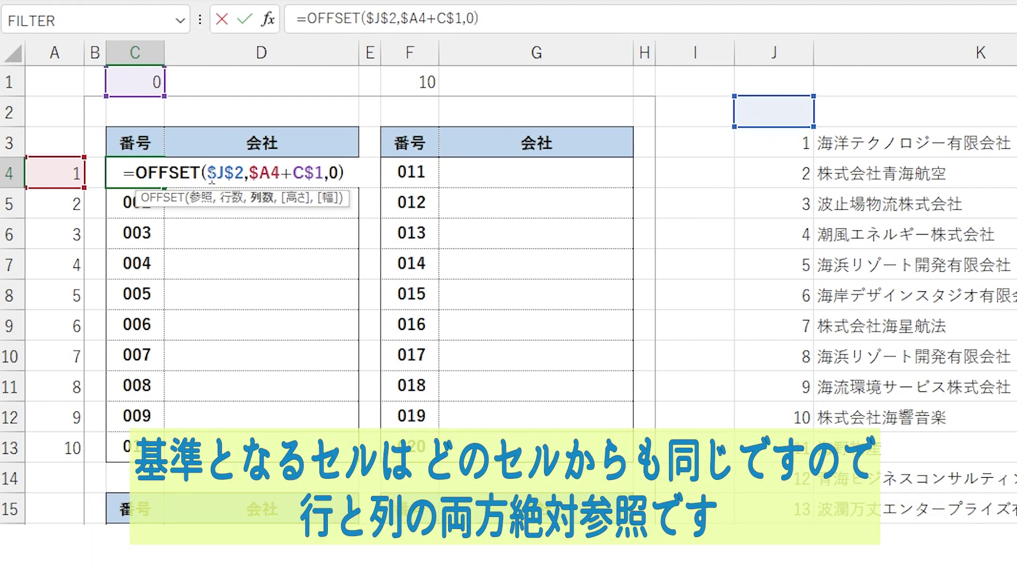
left_click_drag(208, 173, 243, 173)
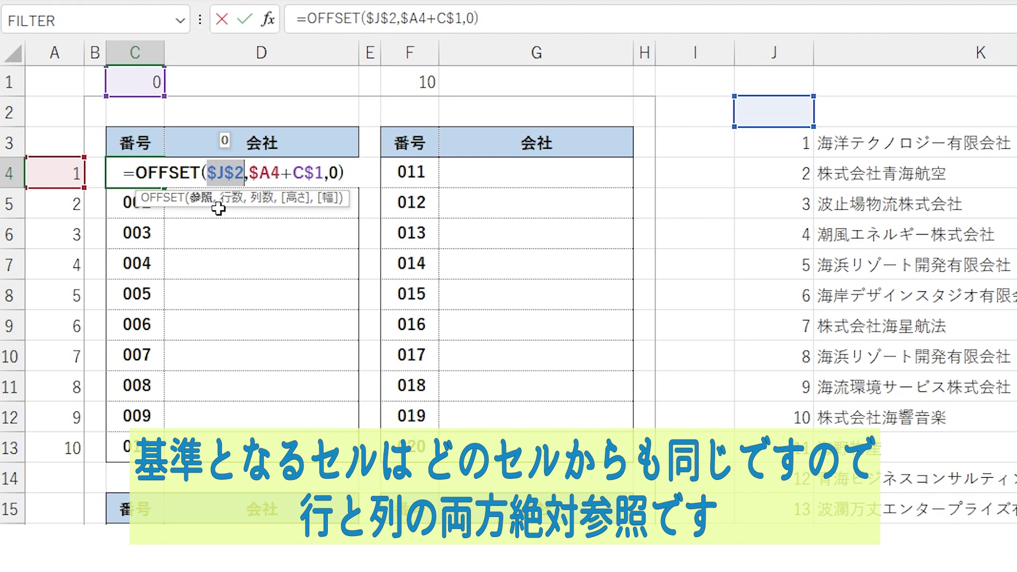
left_click(245, 172)
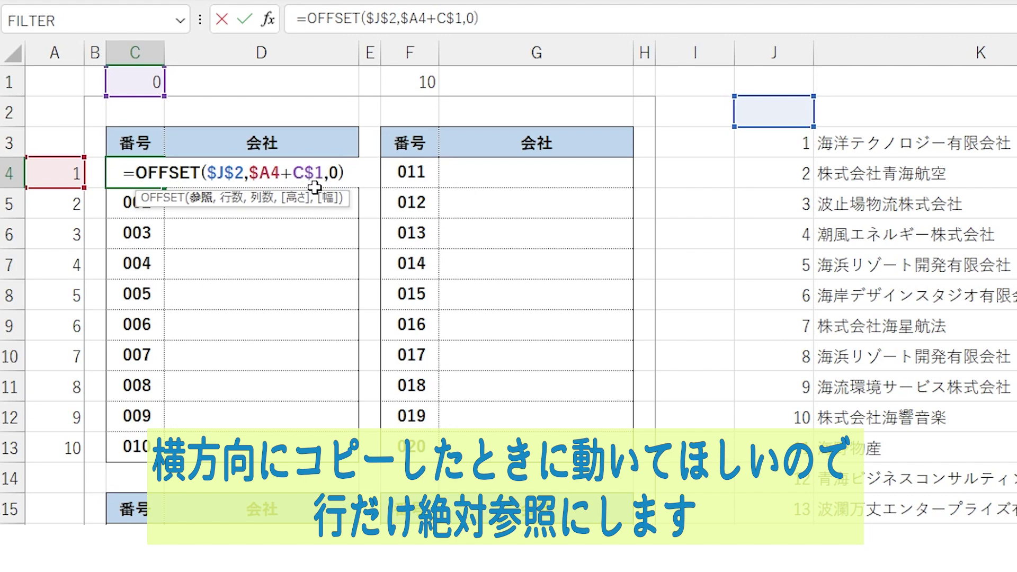
key("Return")
key("Up")
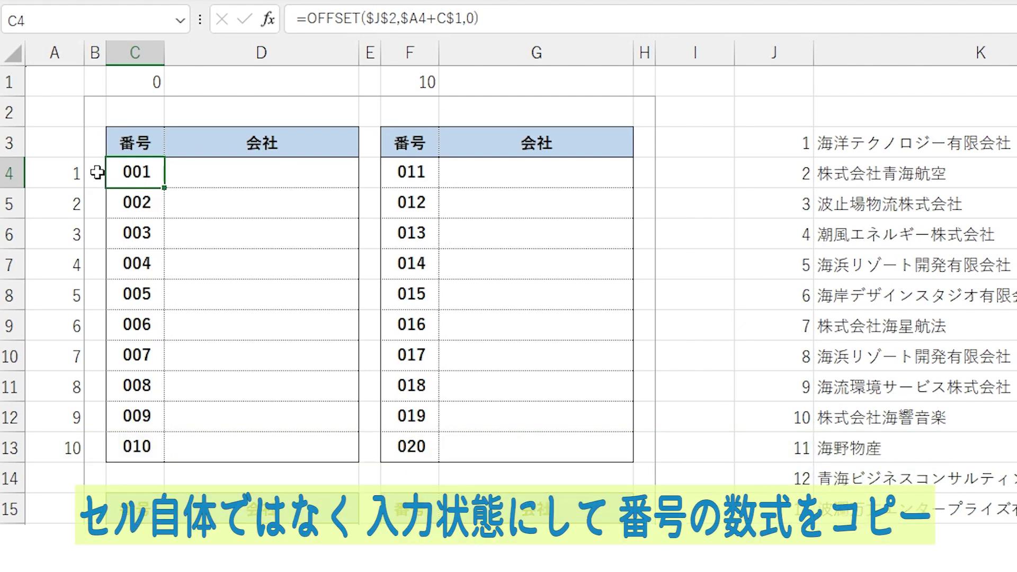
Copy C4's OFFSET formula text and paste it into D4
double_click(152, 179)
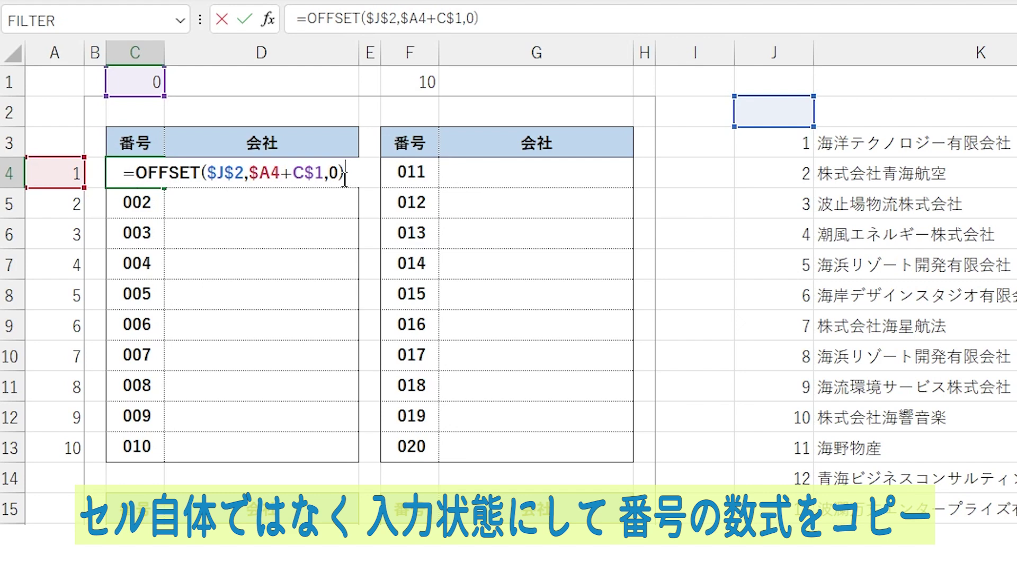
left_click_drag(358, 173, 92, 174)
right_click(239, 178)
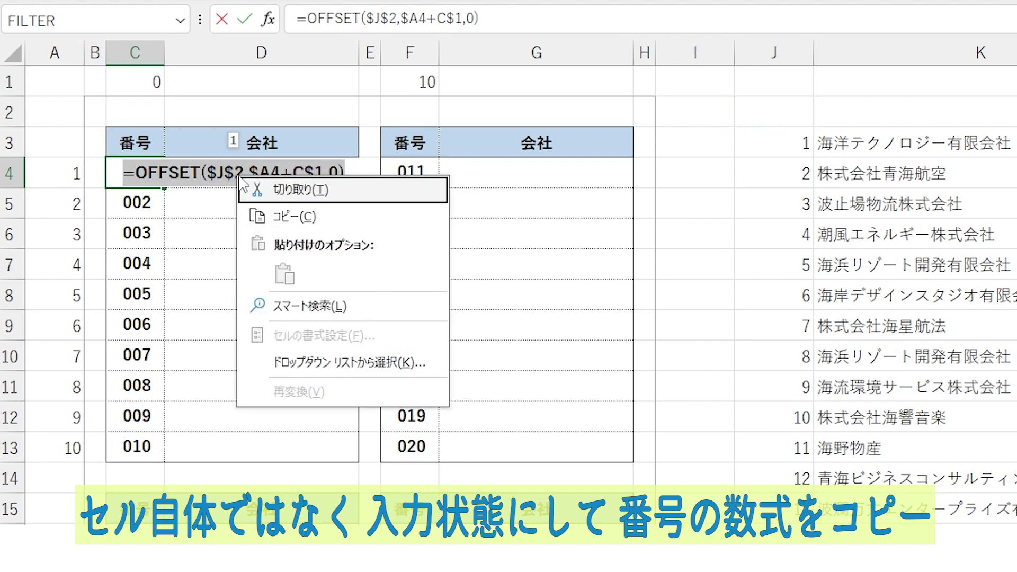
left_click(287, 214)
key("Escape")
left_click(238, 169)
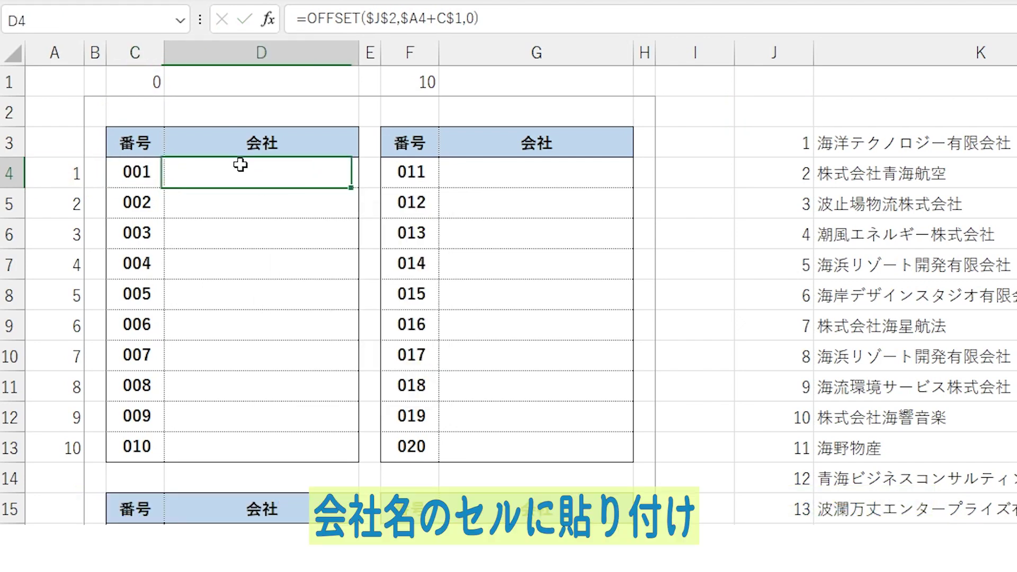
right_click(238, 169)
left_click(294, 292)
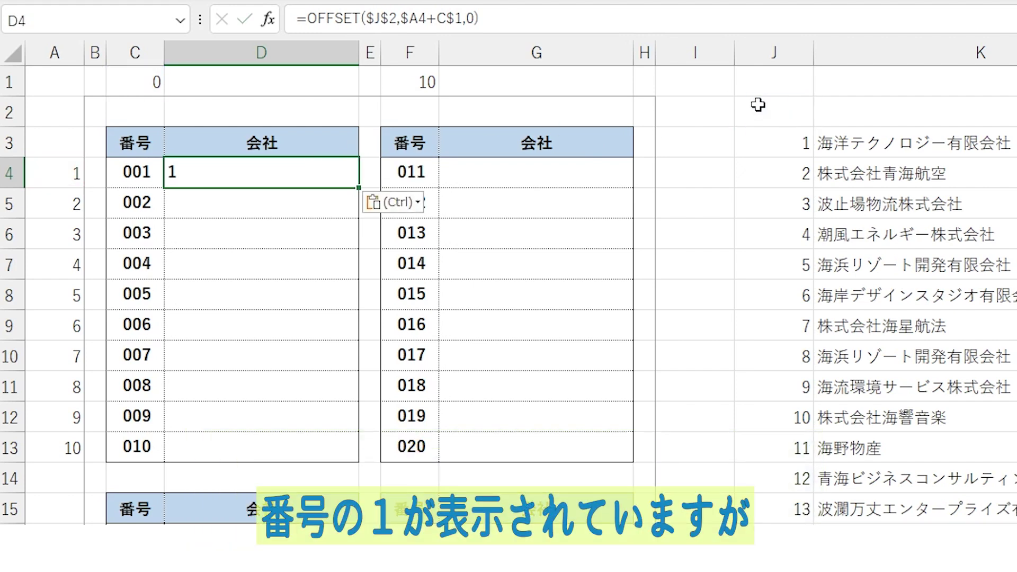
Change D4's column offset to 1, =OFFSET($J$2,$A4+C$1,1), returning 海洋テクノロジー有限会社
left_click(751, 105)
left_click(801, 143)
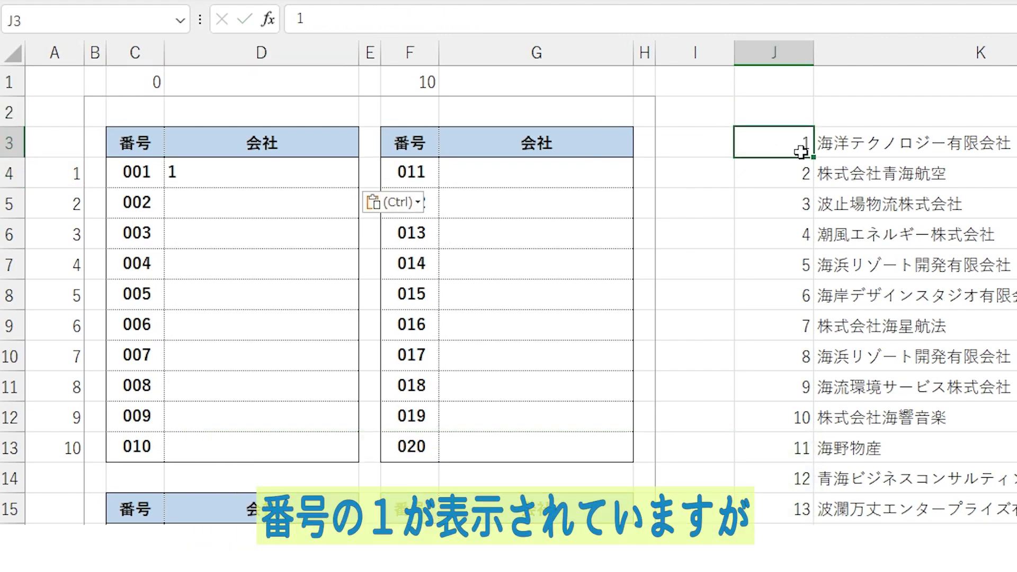
left_click(938, 140)
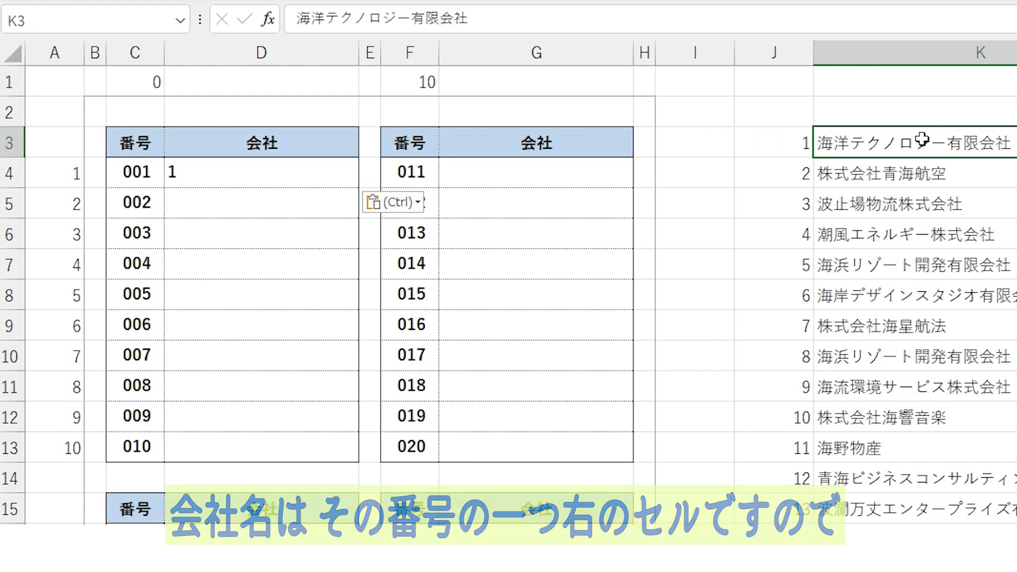
double_click(277, 165)
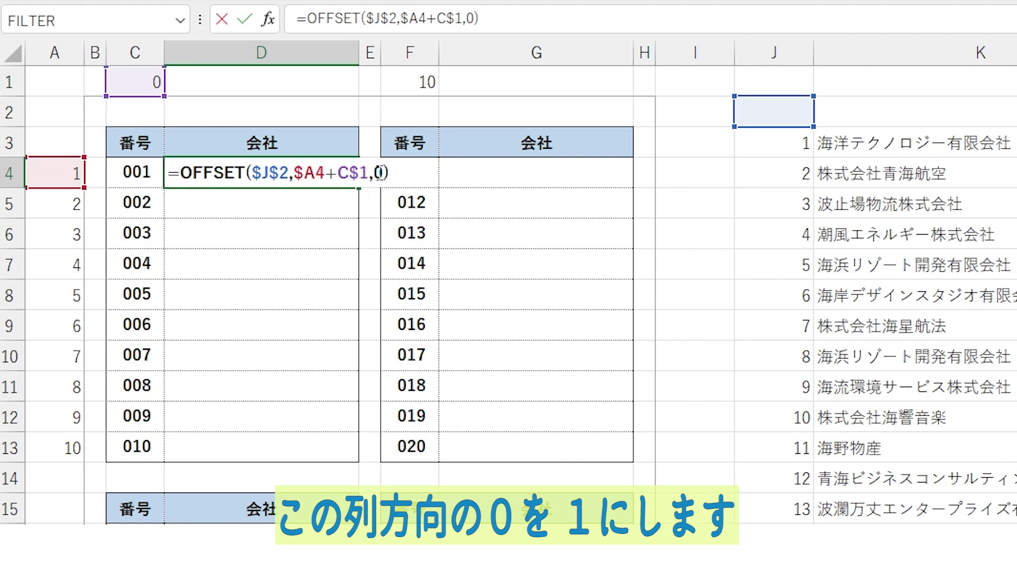
double_click(376, 173)
type("1")
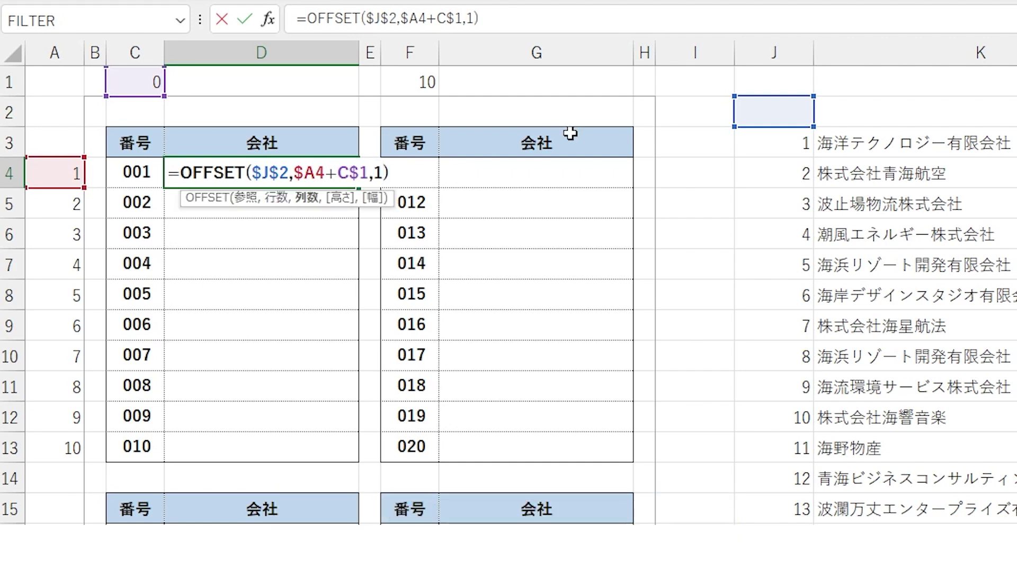
key("Return")
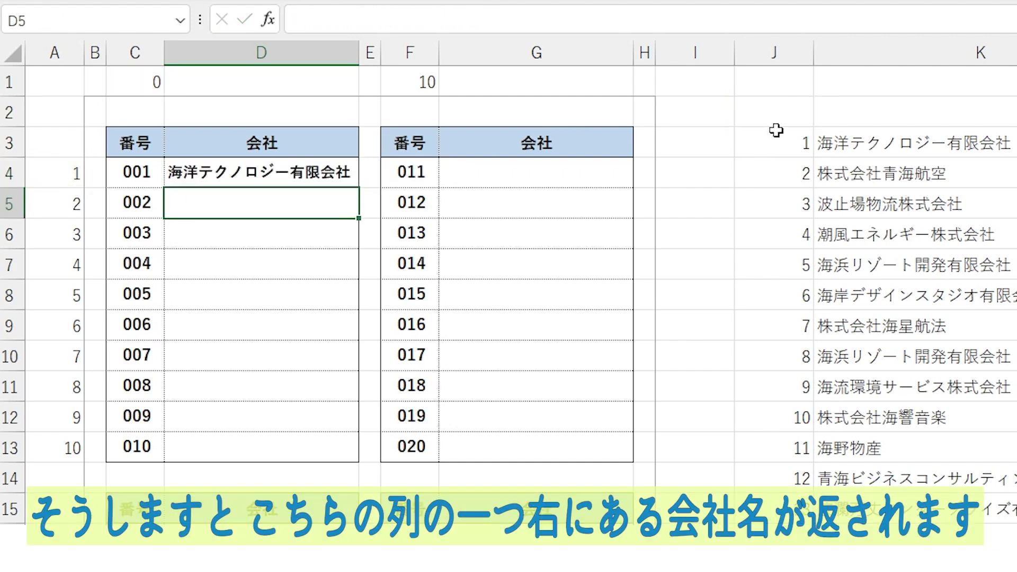
left_click(969, 141)
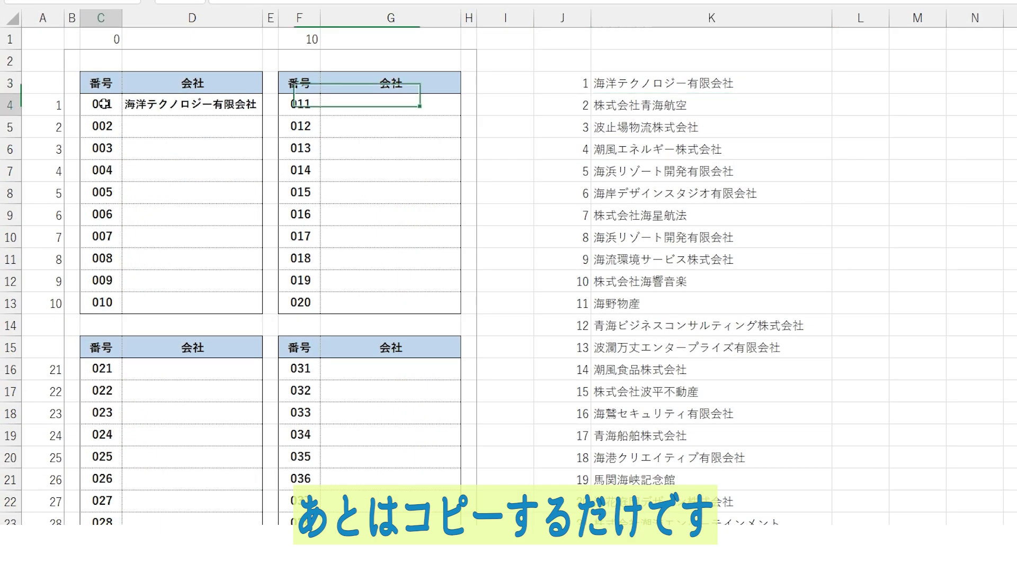
Copy C4:D4 and paste formulas only down C4:D13 to fill the first table
left_click_drag(103, 105, 180, 106)
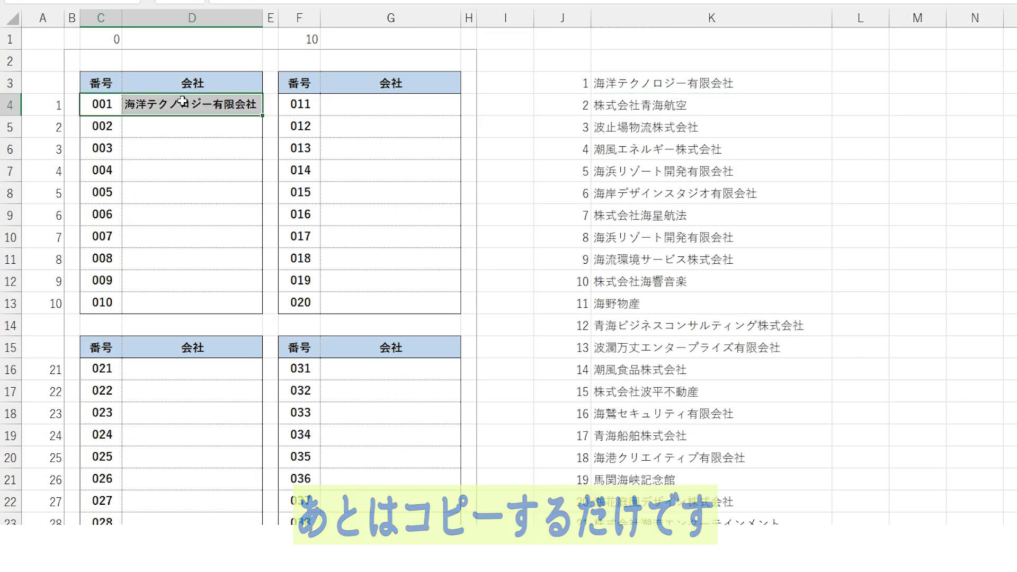
right_click(183, 105)
left_click(253, 152)
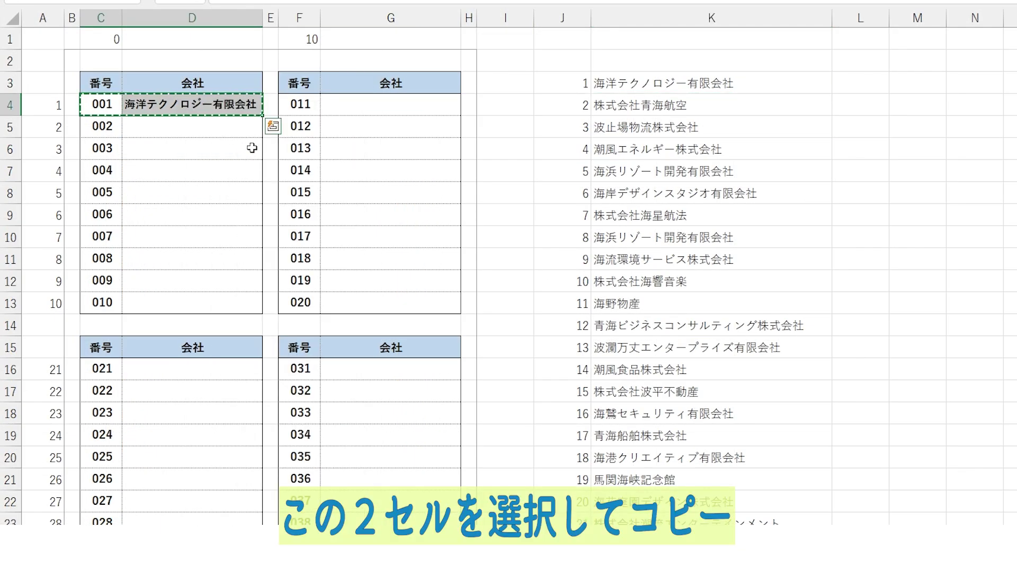
left_click(151, 301, "shift")
right_click(151, 301)
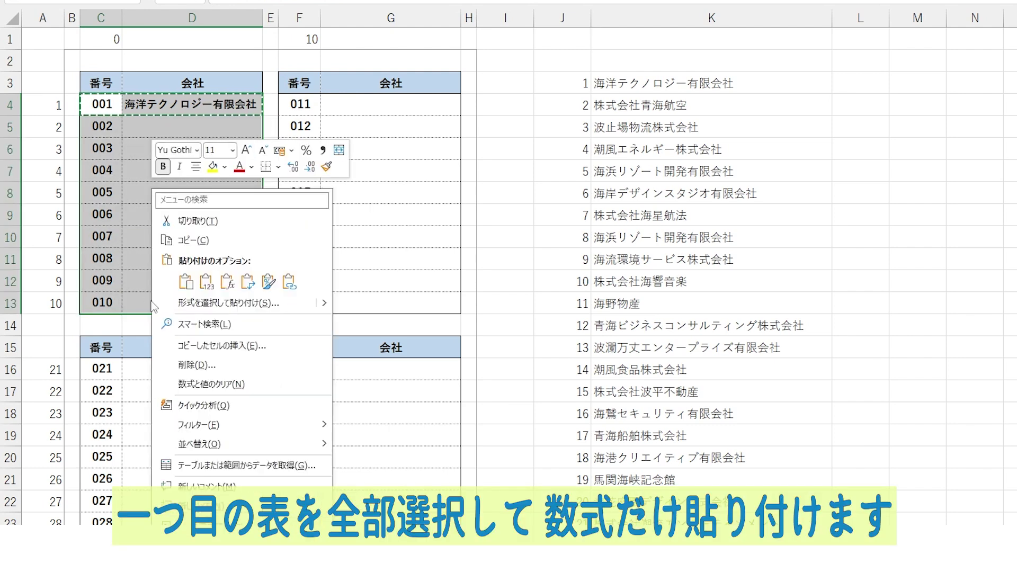
left_click(228, 282)
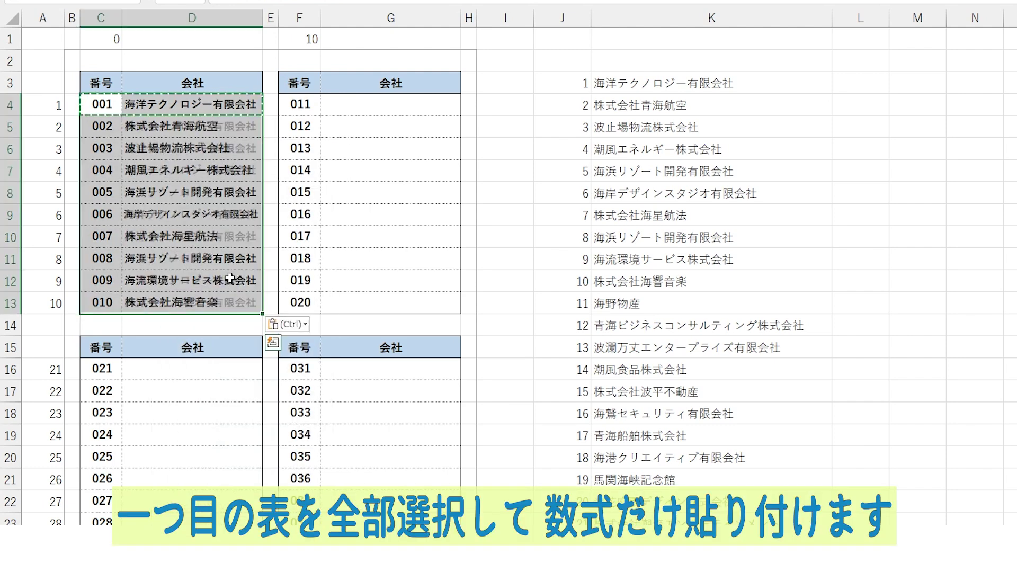
left_click(220, 226)
key("Escape")
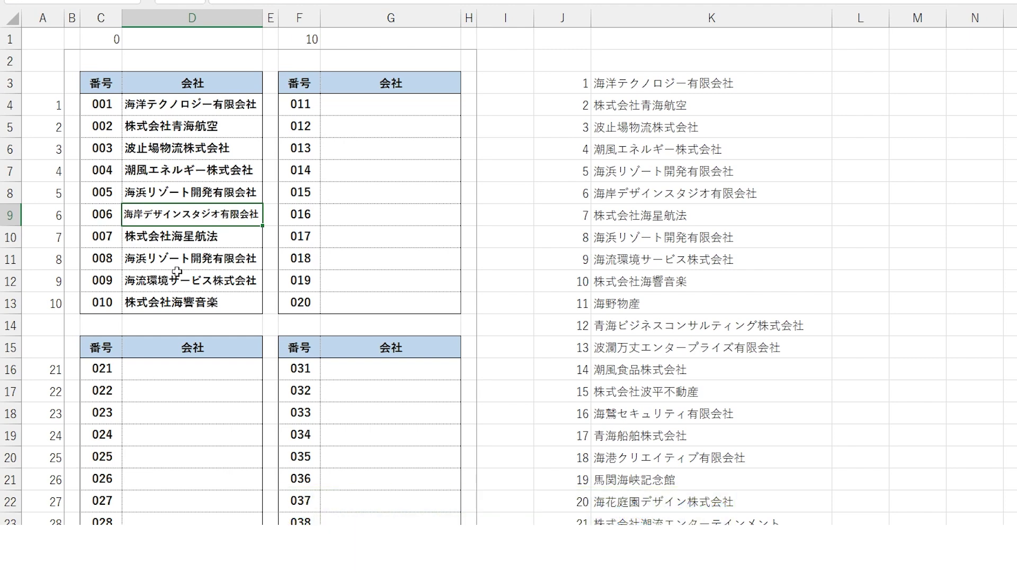
Copy C4:D13 and paste formulas only into F4, C16 and F16 for the other tables
left_click_drag(87, 104, 197, 296)
right_click(198, 169)
left_click(227, 202)
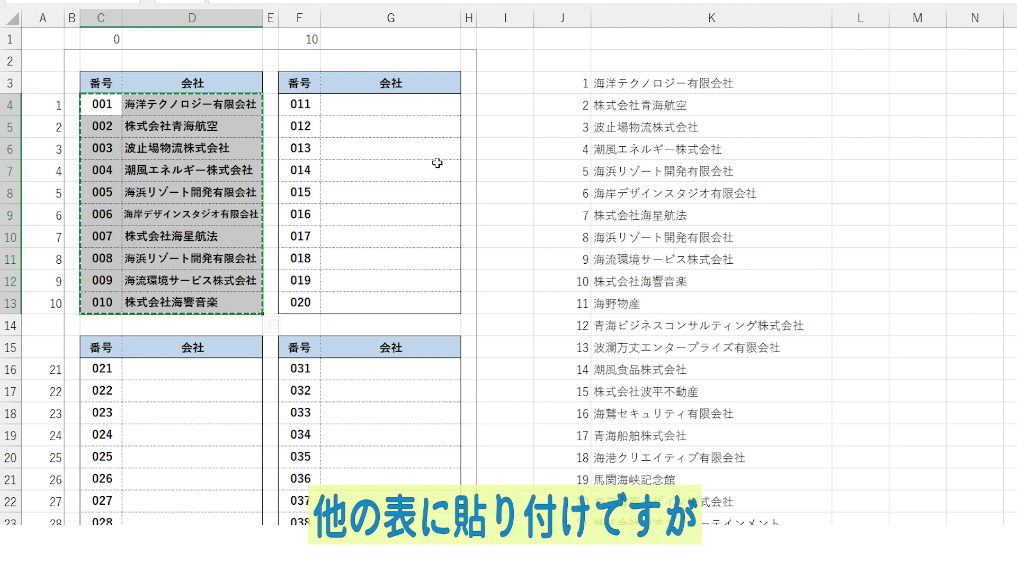
left_click(300, 106)
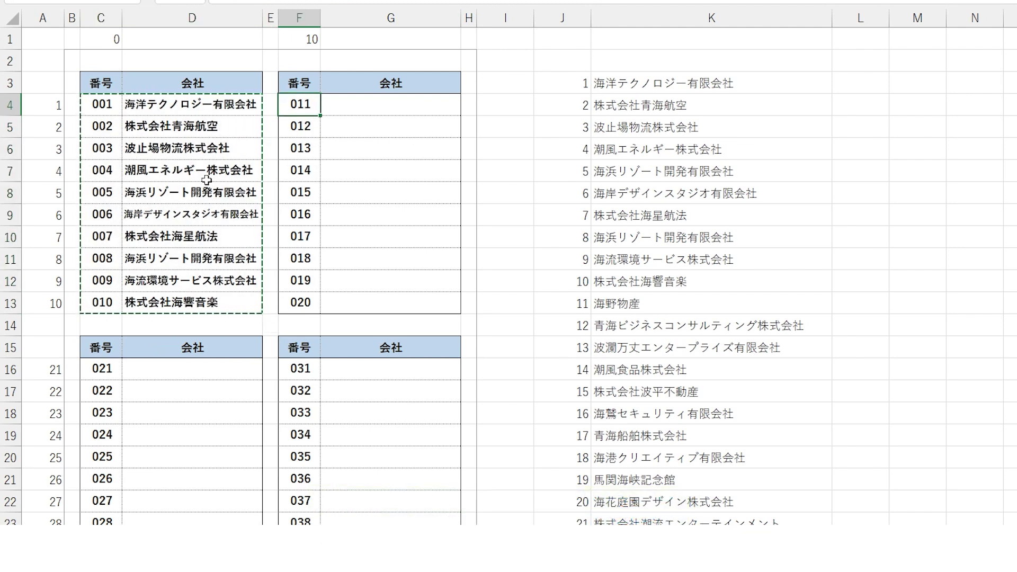
left_click(92, 369, "ctrl")
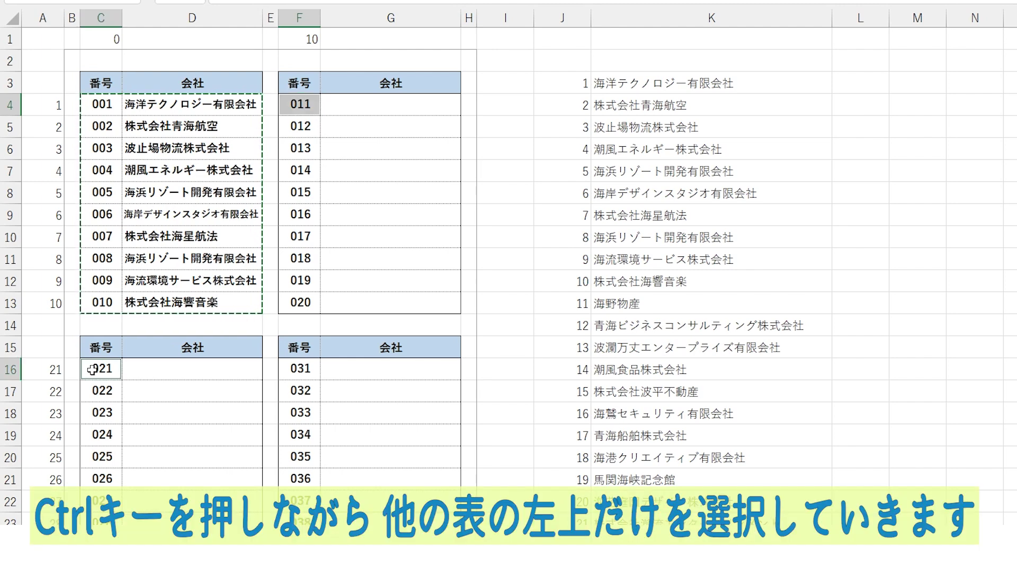
left_click(310, 370, "ctrl")
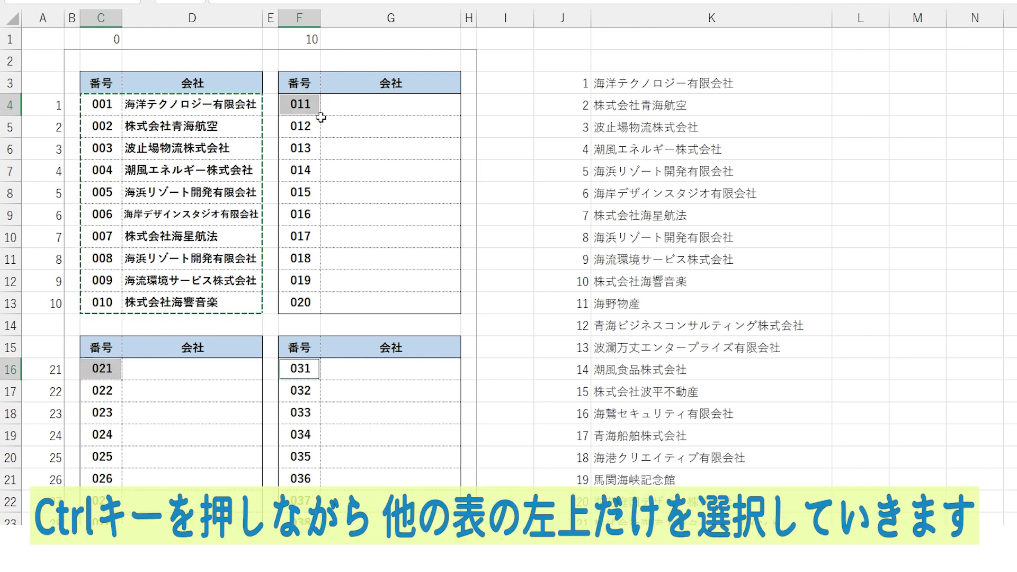
right_click(306, 106)
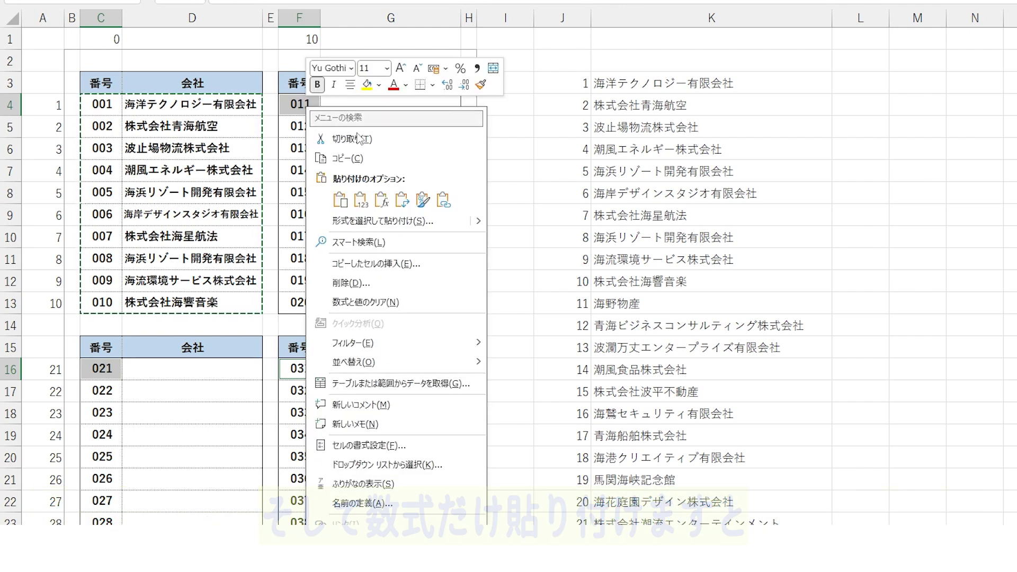
left_click(382, 201)
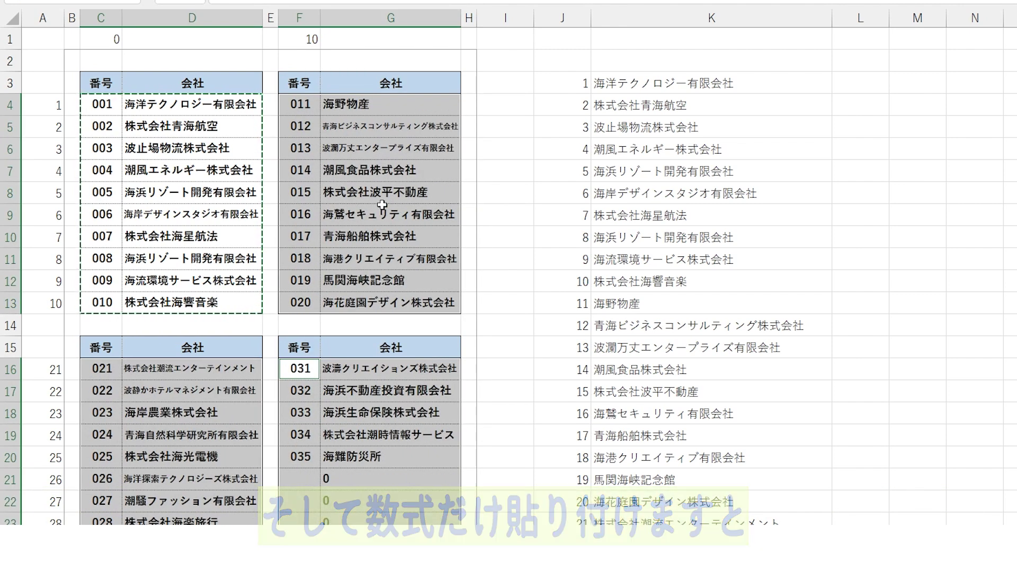
left_click(382, 204)
key("Escape")
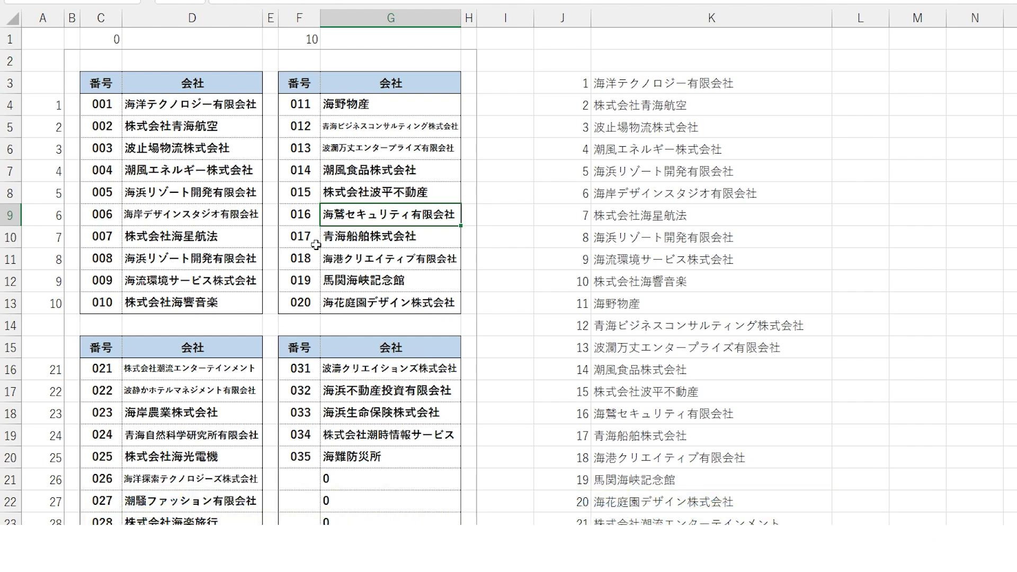
Append &"" to D4's company formula and copy C4:D4 down through row 13
left_click(311, 477)
key("Right")
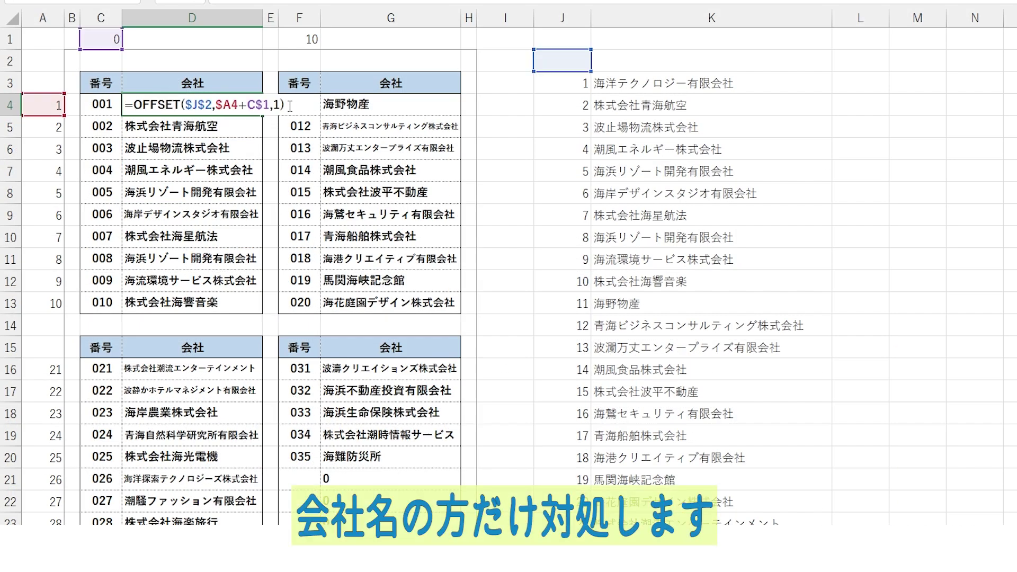
type("&")
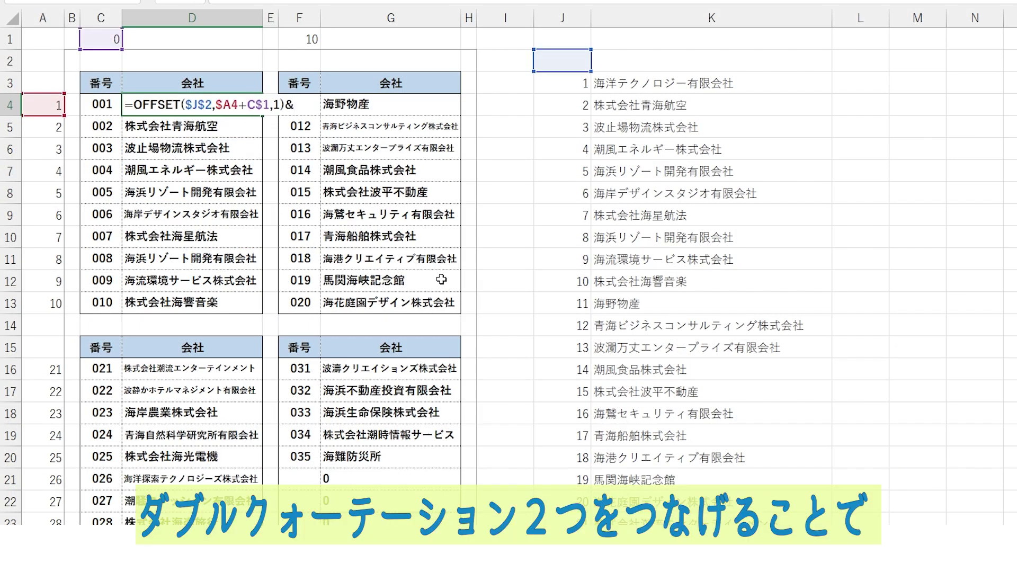
key("Return")
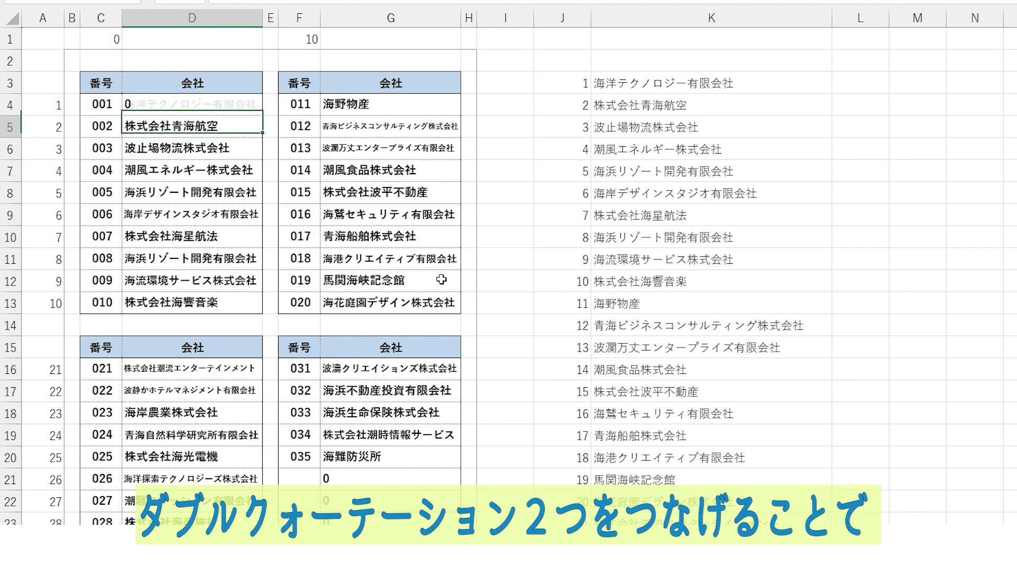
right_click(235, 101)
left_click(260, 138)
left_click_drag(101, 126, 249, 302)
right_click(178, 187)
left_click(204, 241)
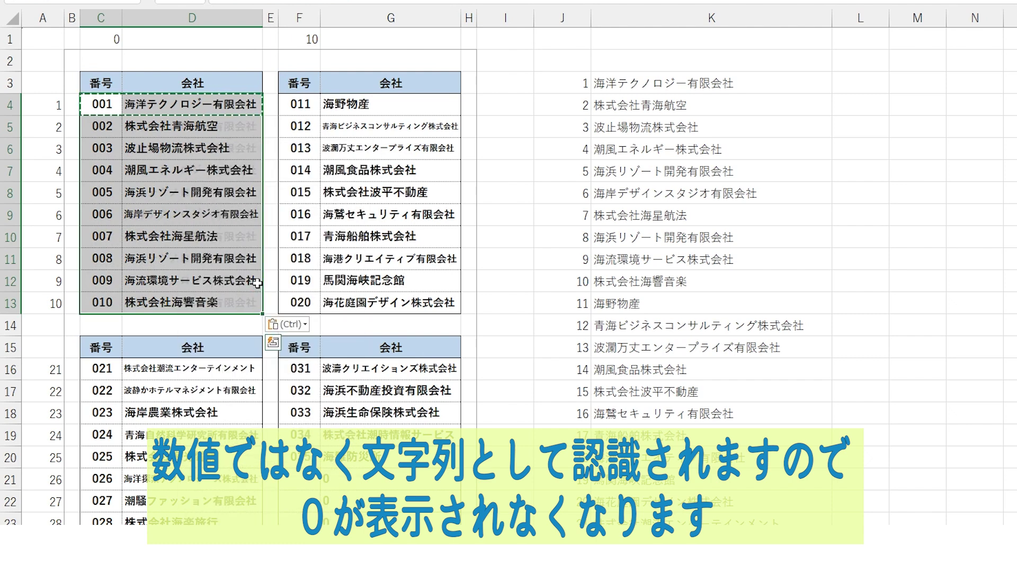
right_click(185, 149)
key("Escape")
Paste the first table's formulas into F4, C16 and F16 so unused slots stay blank
left_click(300, 104)
left_click(96, 367, "ctrl")
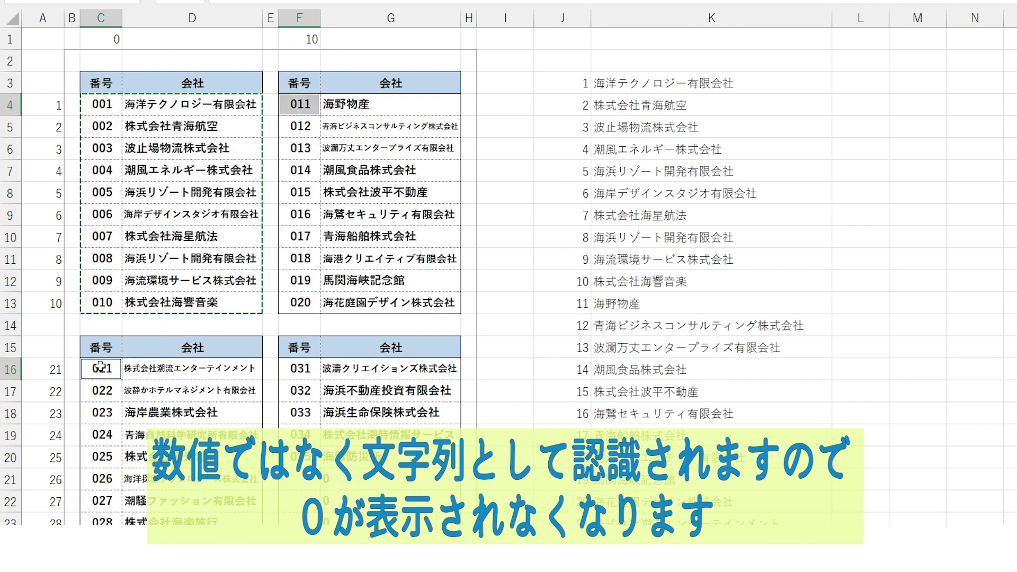
left_click(303, 369, "ctrl")
right_click(306, 187)
left_click(382, 281)
left_click(518, 219)
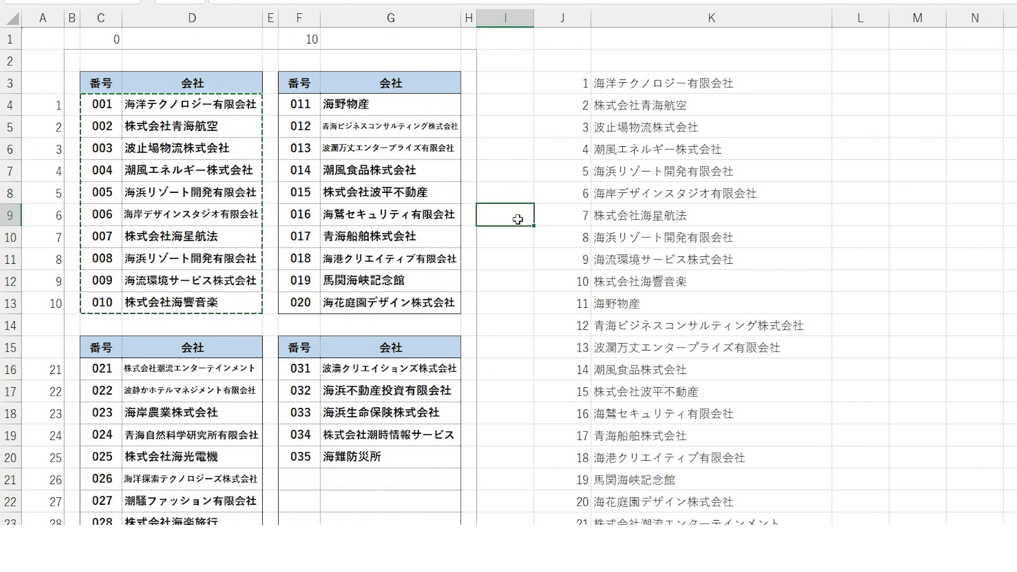
key("Escape")
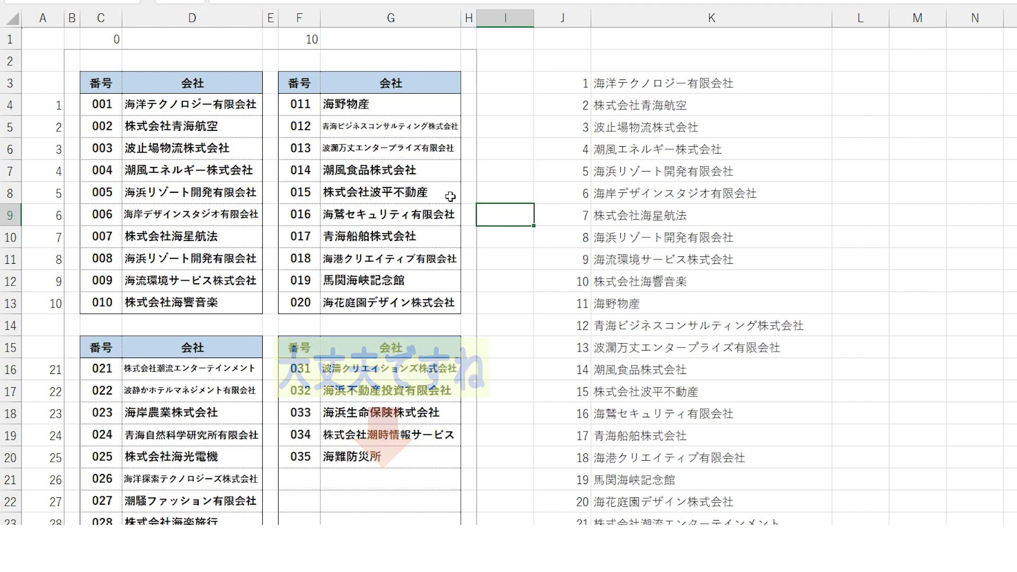
Clear list entries 7–13 in J9:K15 and delete those cells, shifting the list up
left_click_drag(563, 220, 692, 350)
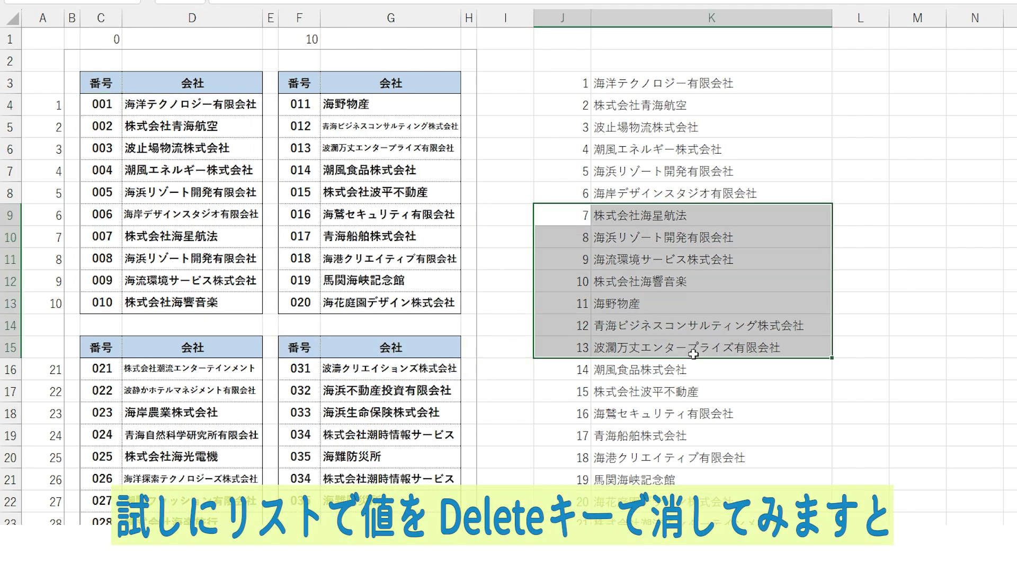
key("Delete")
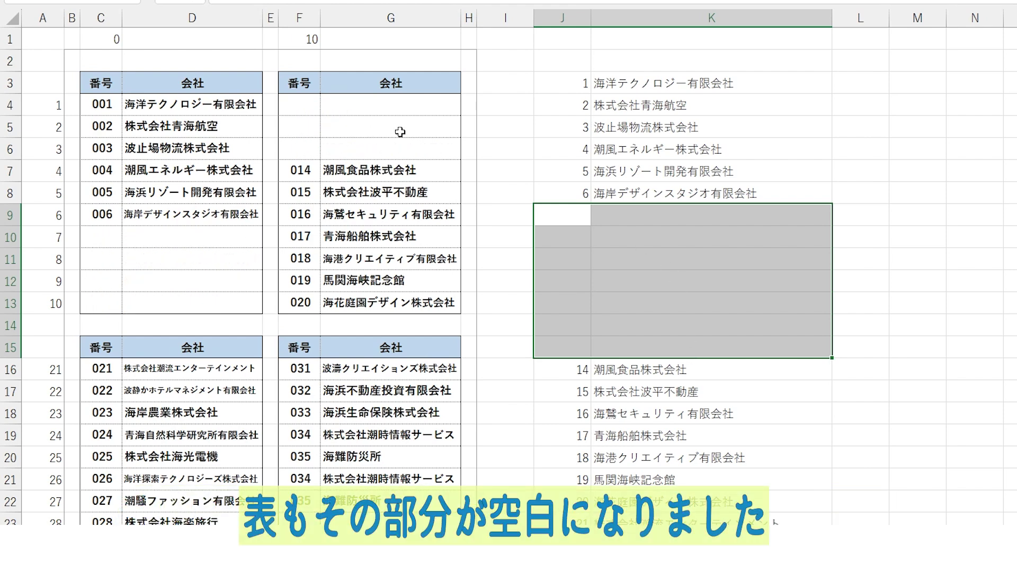
right_click(641, 247)
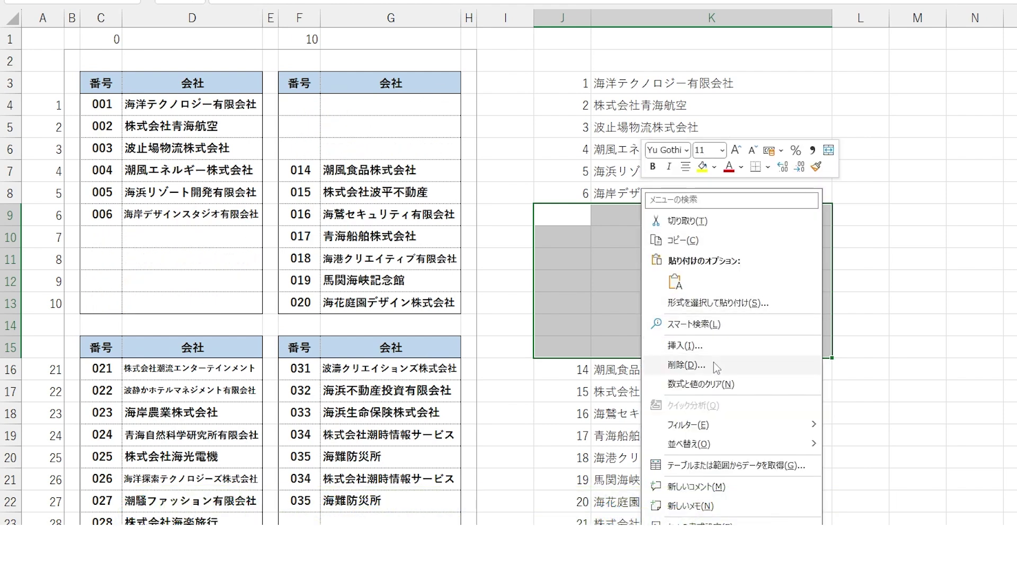
left_click(714, 363)
left_click(688, 375)
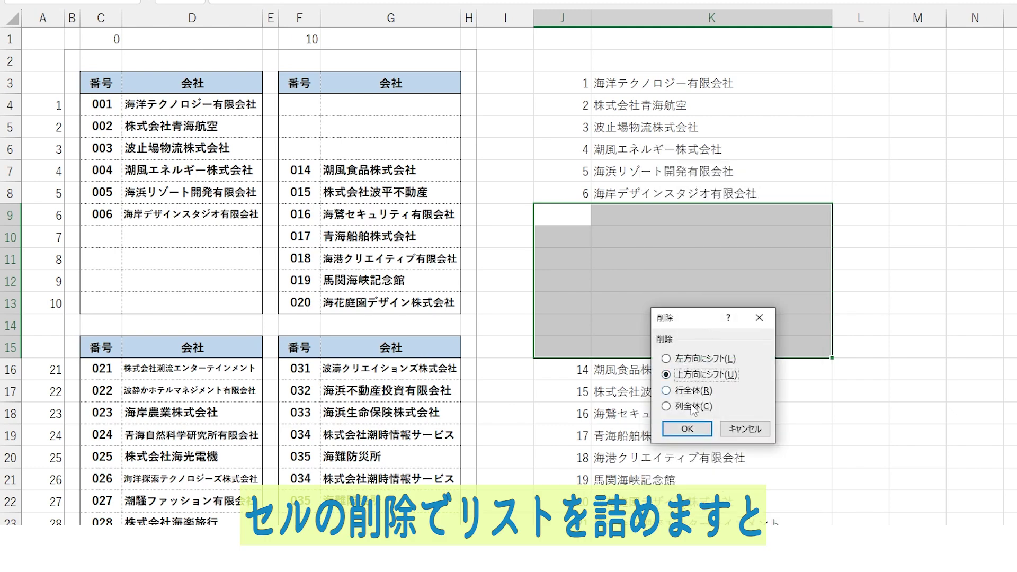
left_click(694, 428)
left_click(688, 418)
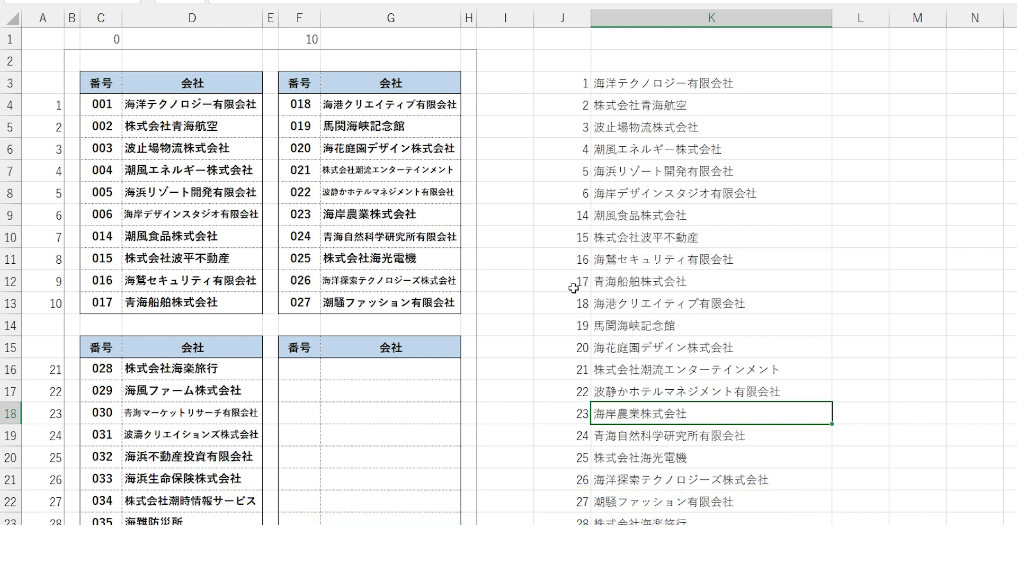
left_click_drag(574, 288, 651, 344)
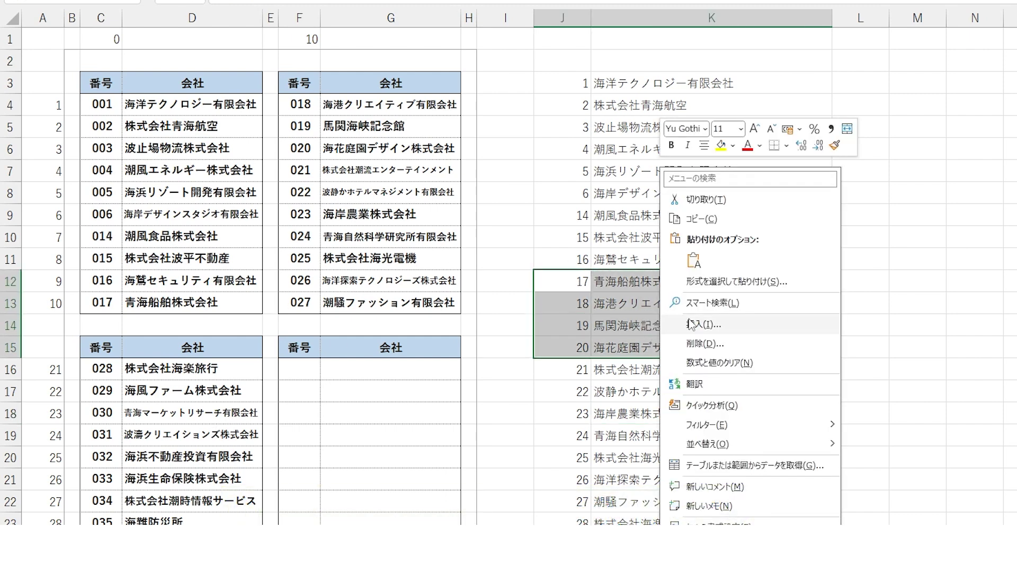
Insert four blank list cells above entry 17, shifting the rest down
left_click(689, 325)
left_click(678, 333)
left_click(673, 389)
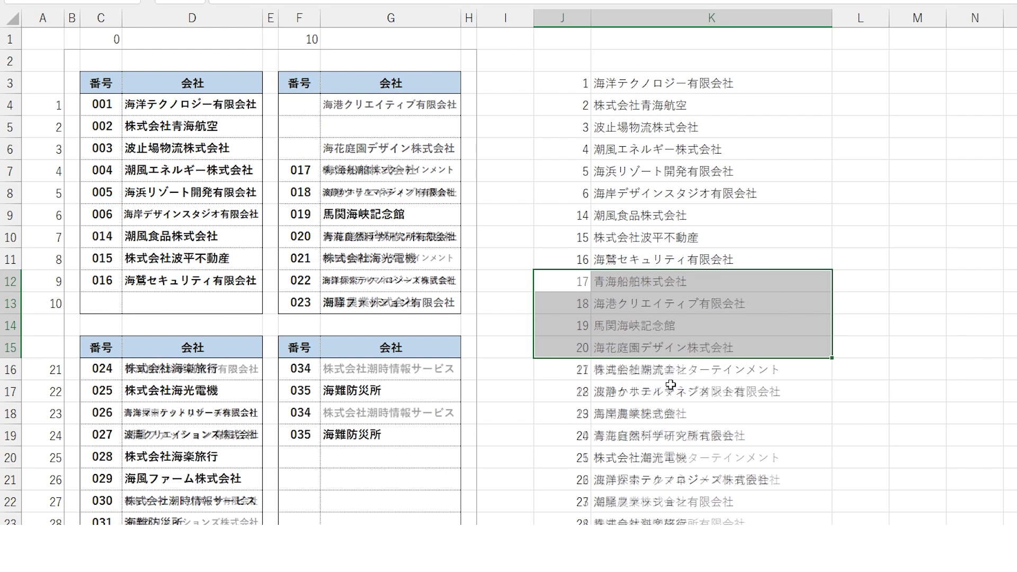
left_click(673, 241)
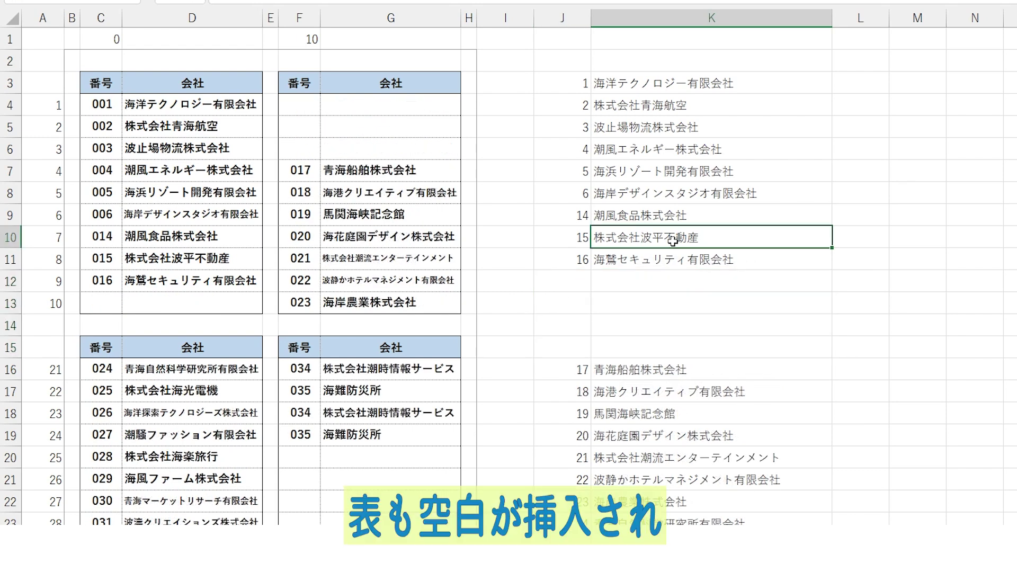
Enter number 16 with company 海の家 in a new blank list slot
left_click(576, 328)
type("16")
key("Tab")
type("うみのいえ")
key("space")
key("Return")
key("Return")
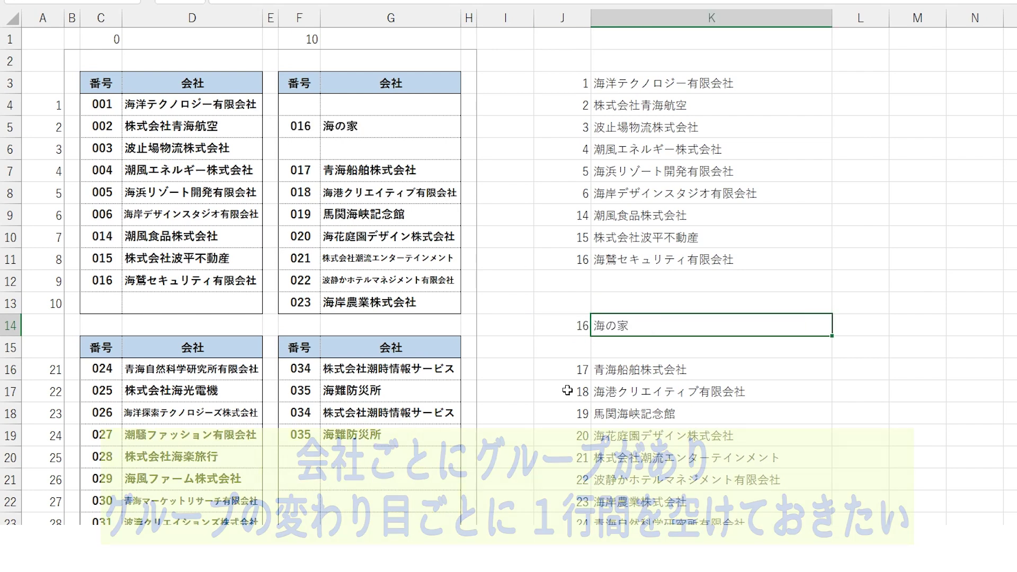
Insert a blank gap before list entry 18 by shifting J17:K17 down
left_click_drag(562, 392, 630, 392)
right_click(630, 392)
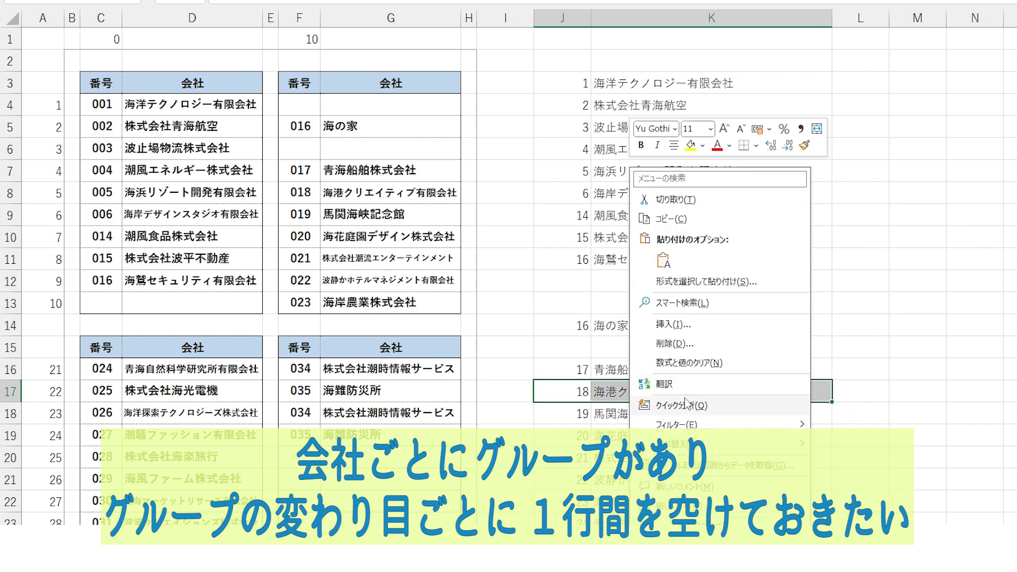
left_click(673, 324)
left_click(666, 333)
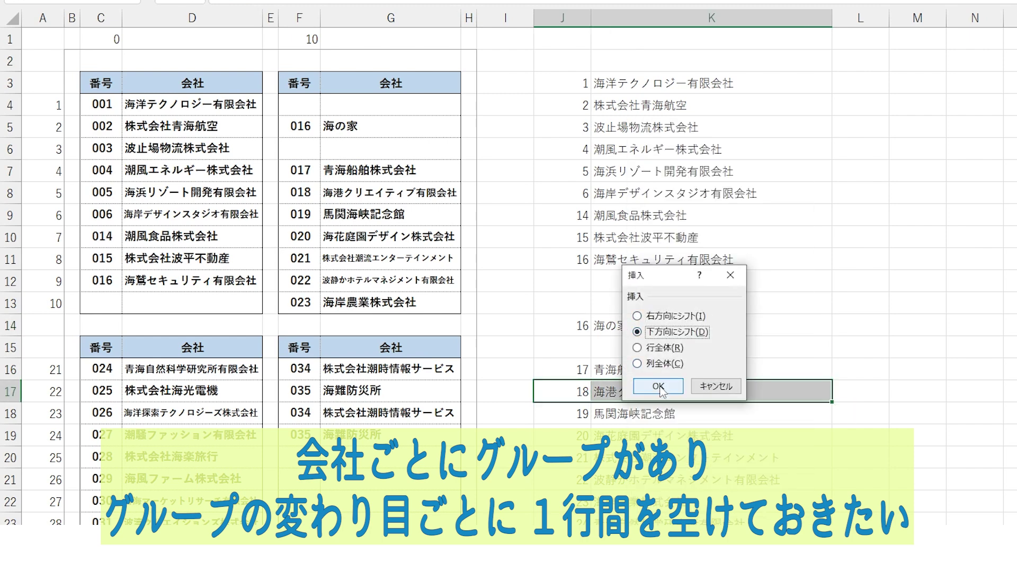
left_click(658, 386)
Insert a second blank gap before list entry 21 by shifting J21:K21 down
scroll(687, 253, "down", 2)
scroll(590, 254, "down", 1)
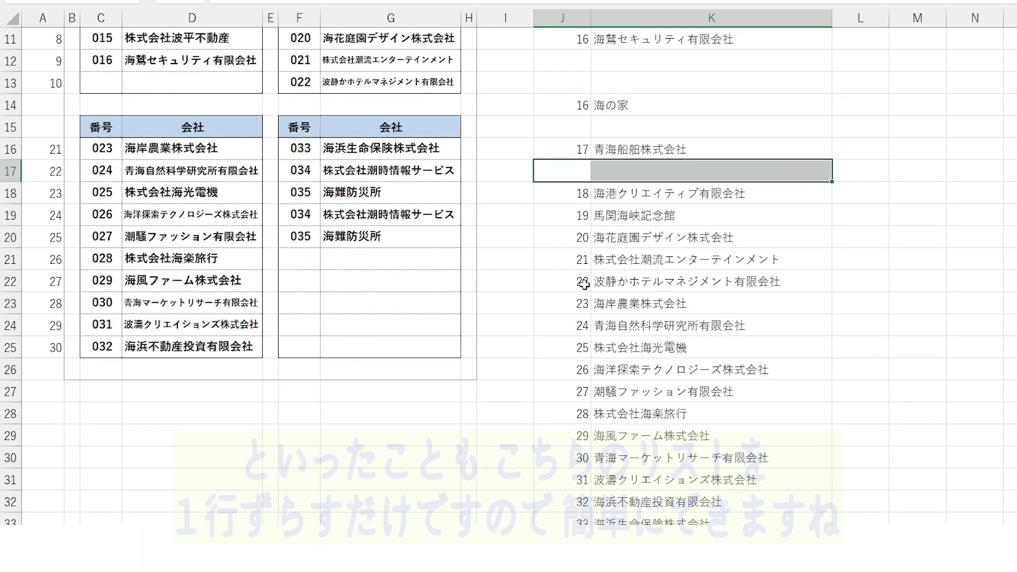
scroll(519, 278, "down", 2)
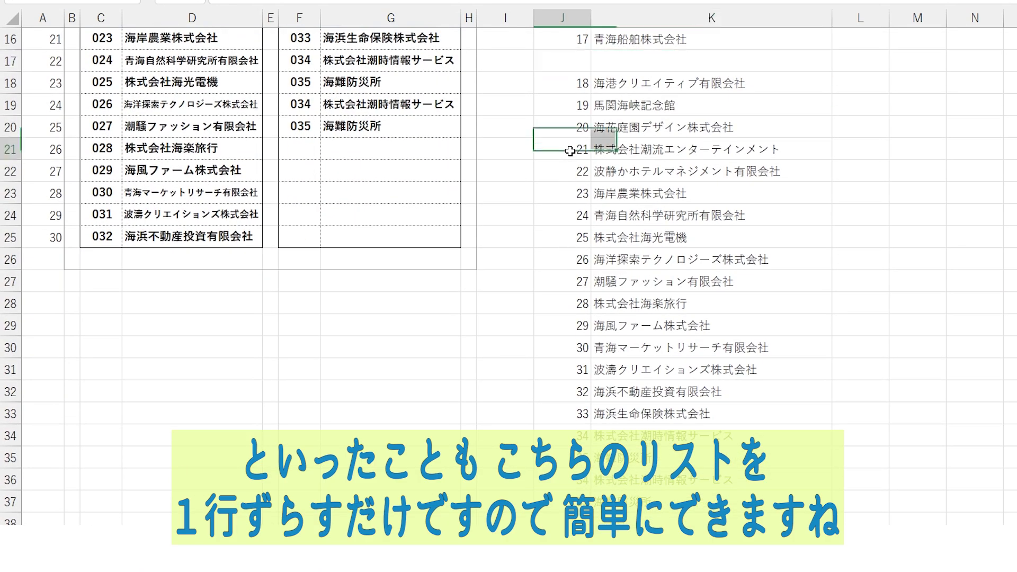
left_click_drag(565, 154, 665, 152)
right_click(666, 153)
left_click(704, 306)
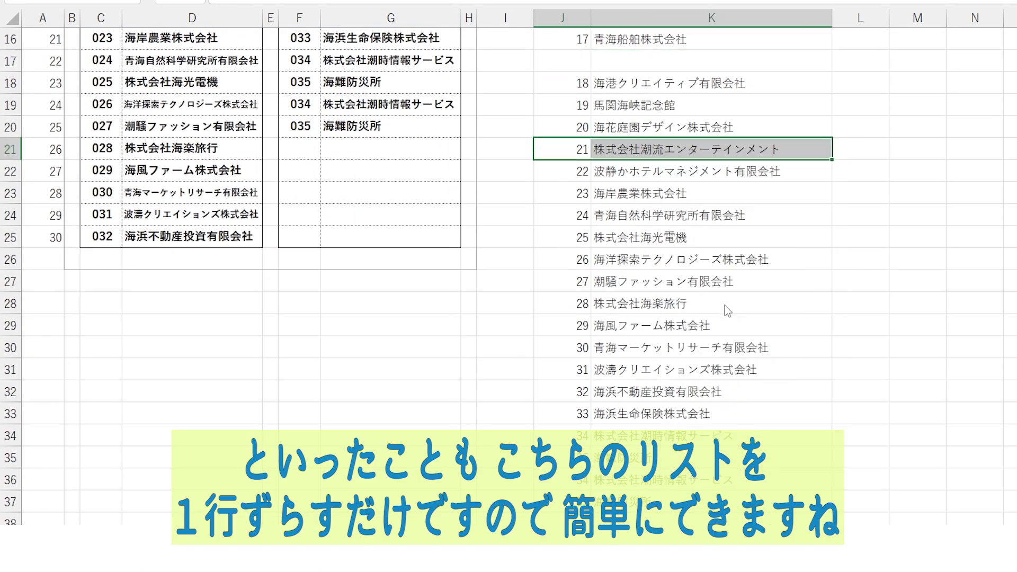
left_click(700, 318)
left_click(701, 371)
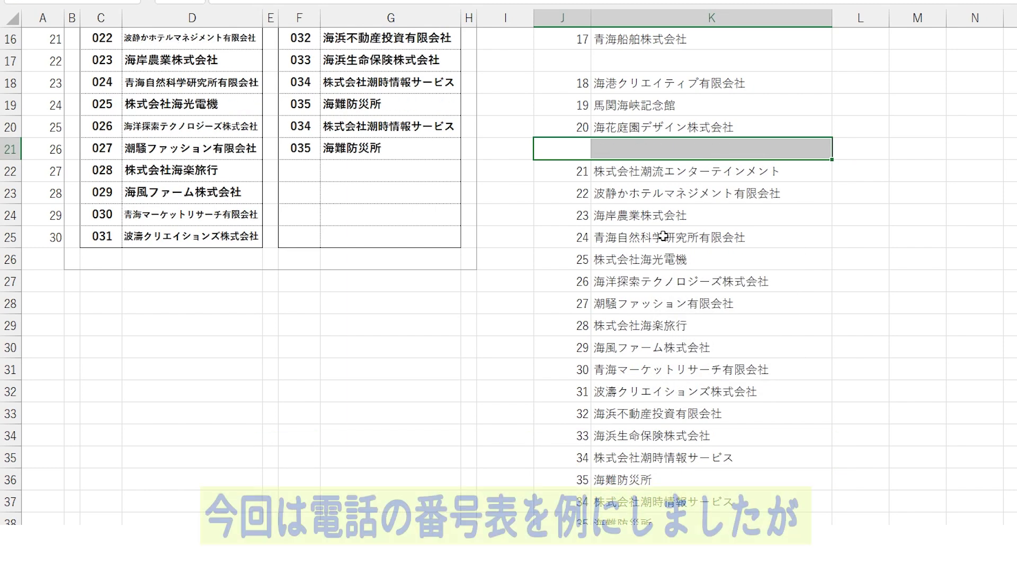
scroll(673, 225, "up", 2)
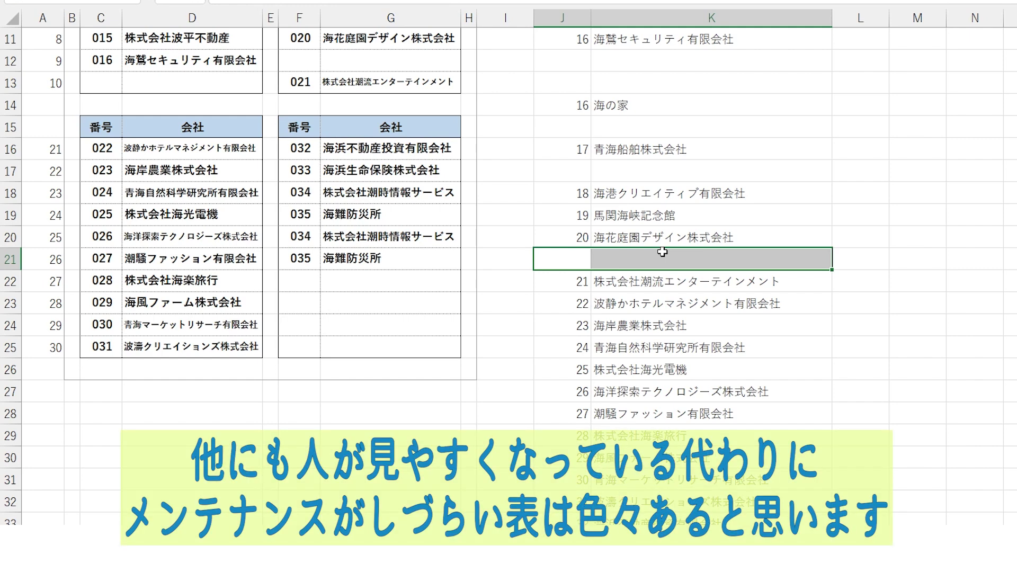
scroll(663, 251, "up", 2)
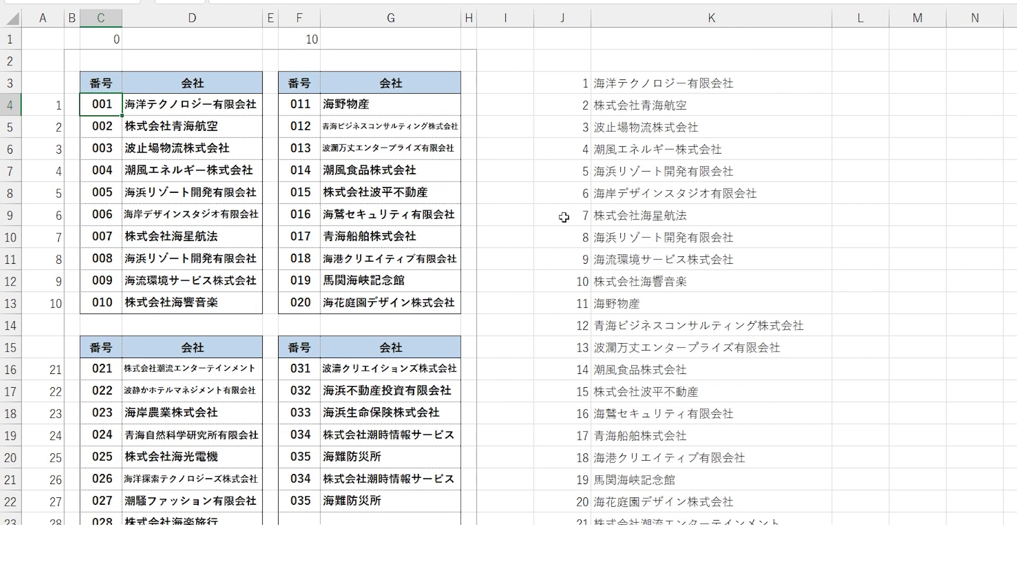
left_click_drag(563, 215, 694, 354)
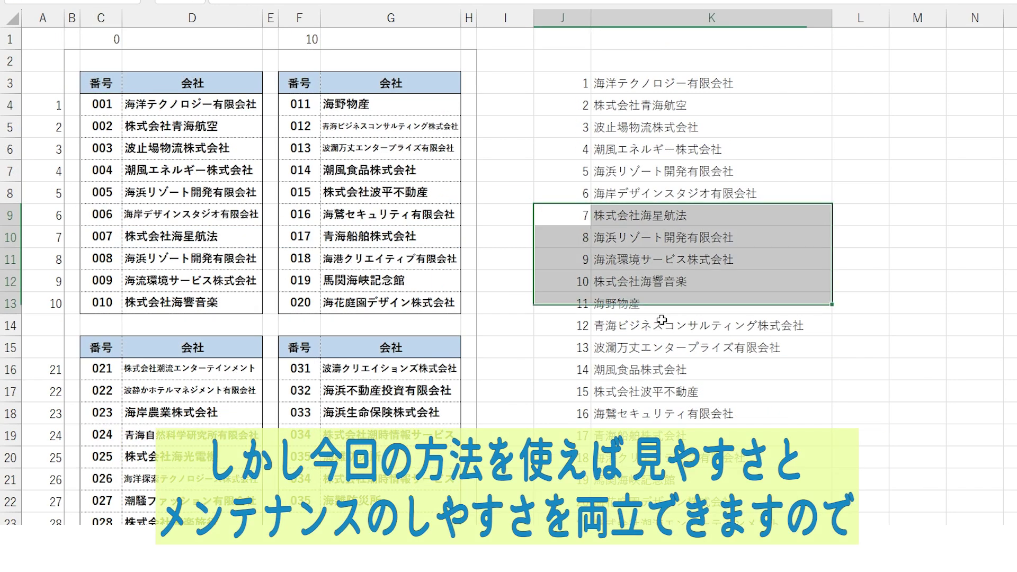
Clear list entries 7–13 (J9:K15), then delete those cells, shifting the rest up
key("Delete")
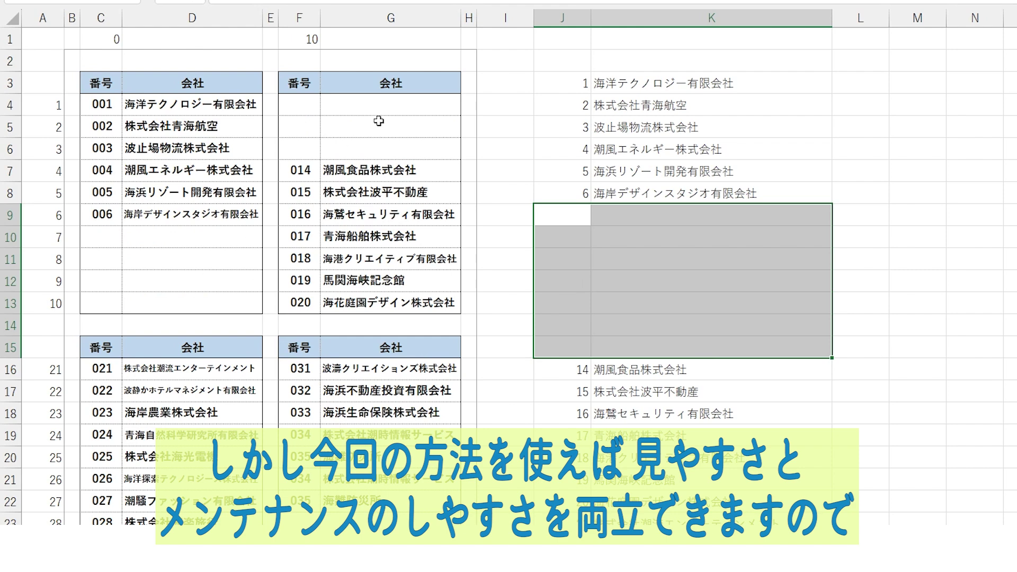
right_click(640, 247)
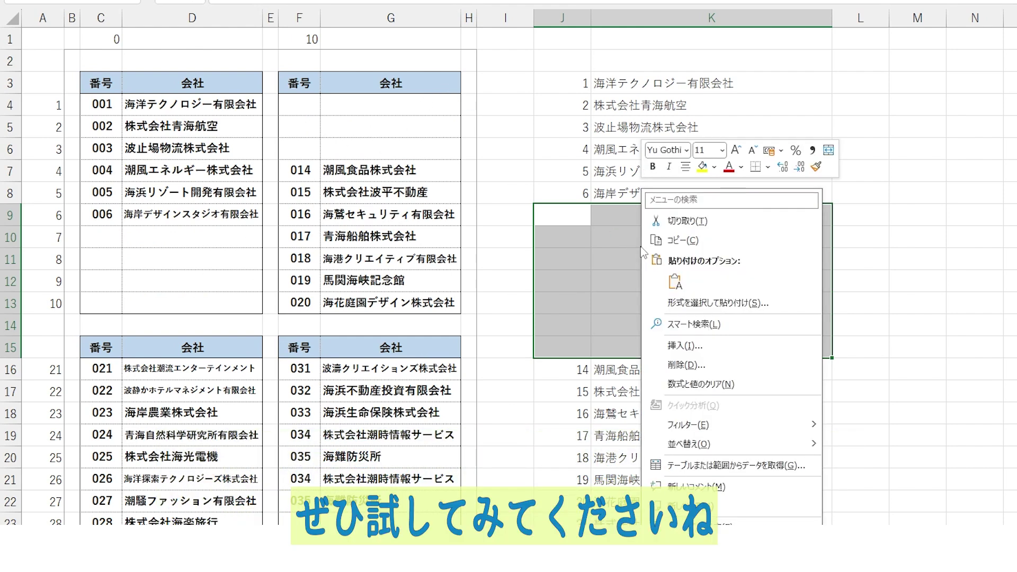
left_click(714, 364)
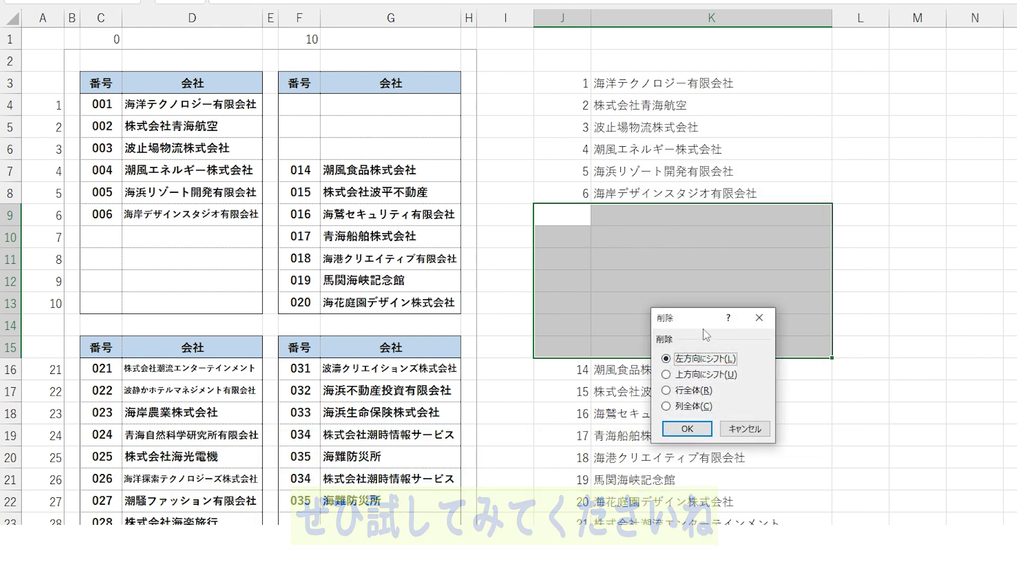
left_click(692, 375)
left_click(688, 428)
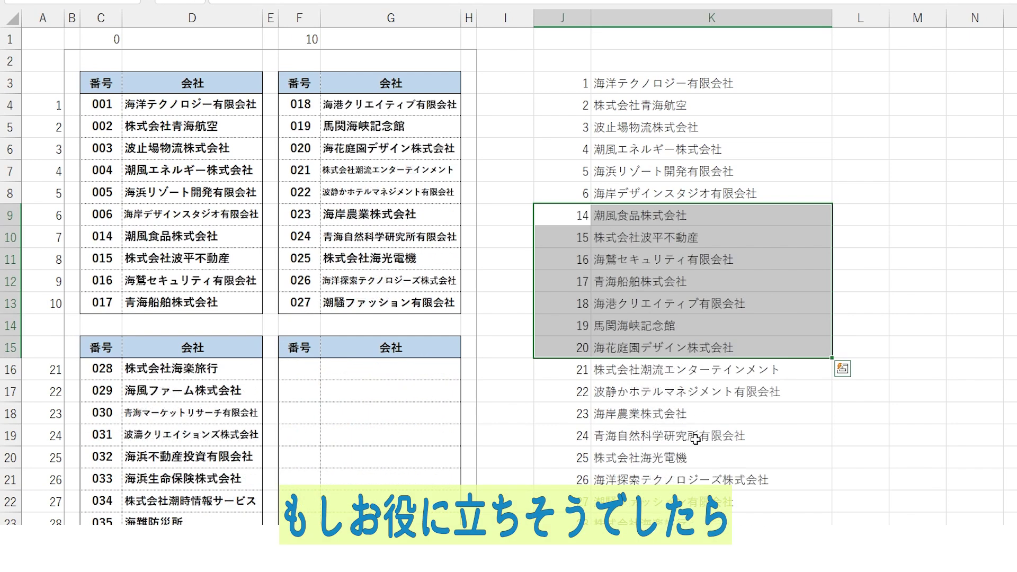
left_click(689, 411)
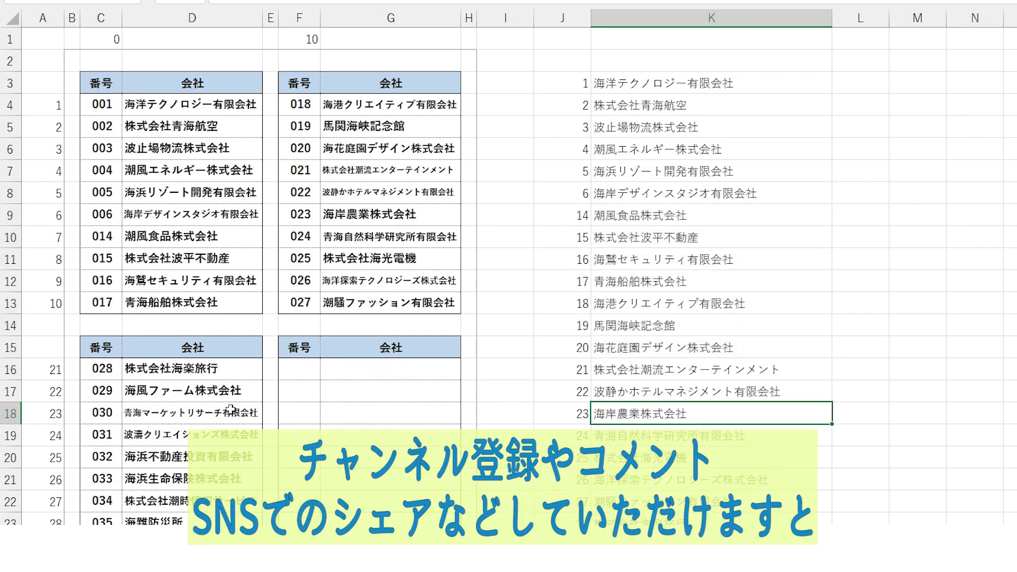